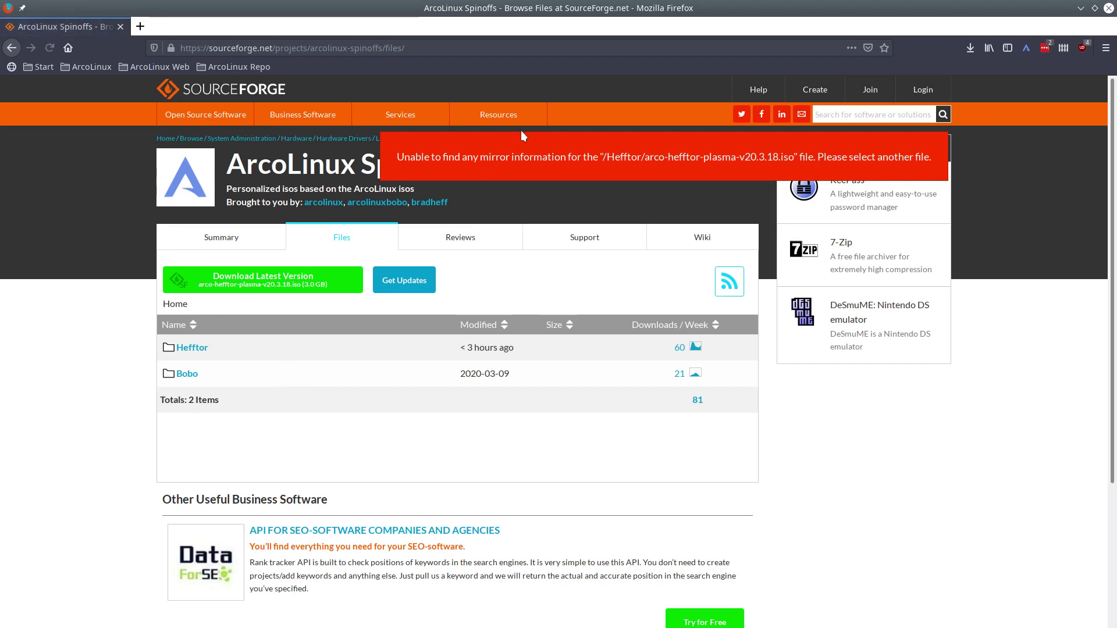
Clear the mirror-error banner from the ArcoLinux Spinoffs Files listing on SourceForge
{"action": "left_click_drag", "start_coordinate": [397, 157], "coordinate": [878, 162]}
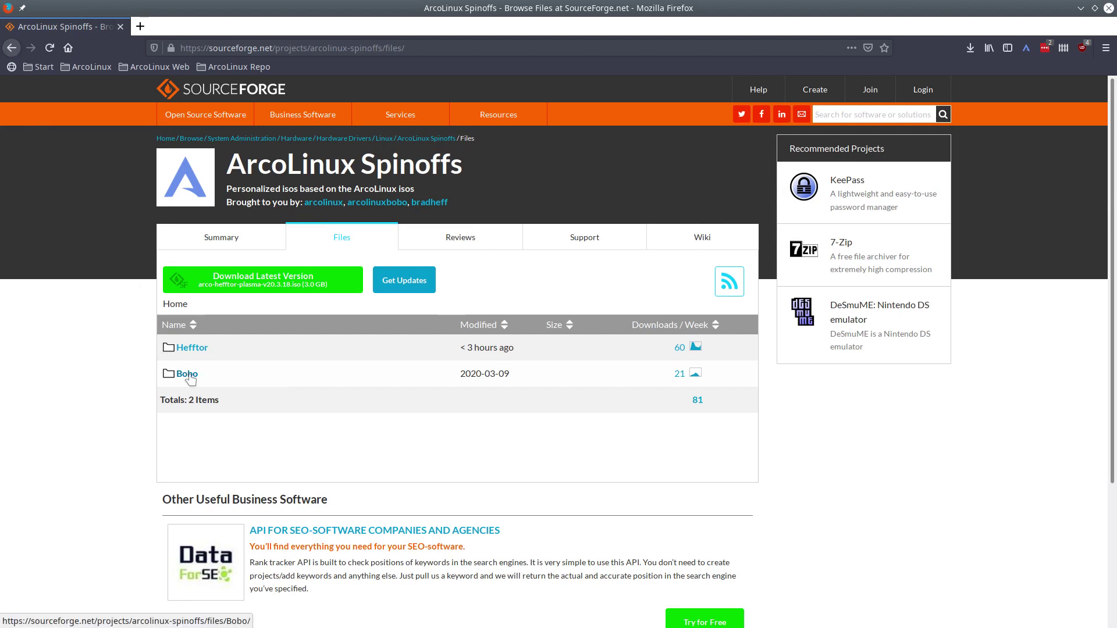
Open the Bobo folder to view its HLWM and XFCE variants, then close Firefox
{"action": "left_click", "coordinate": [239, 385]}
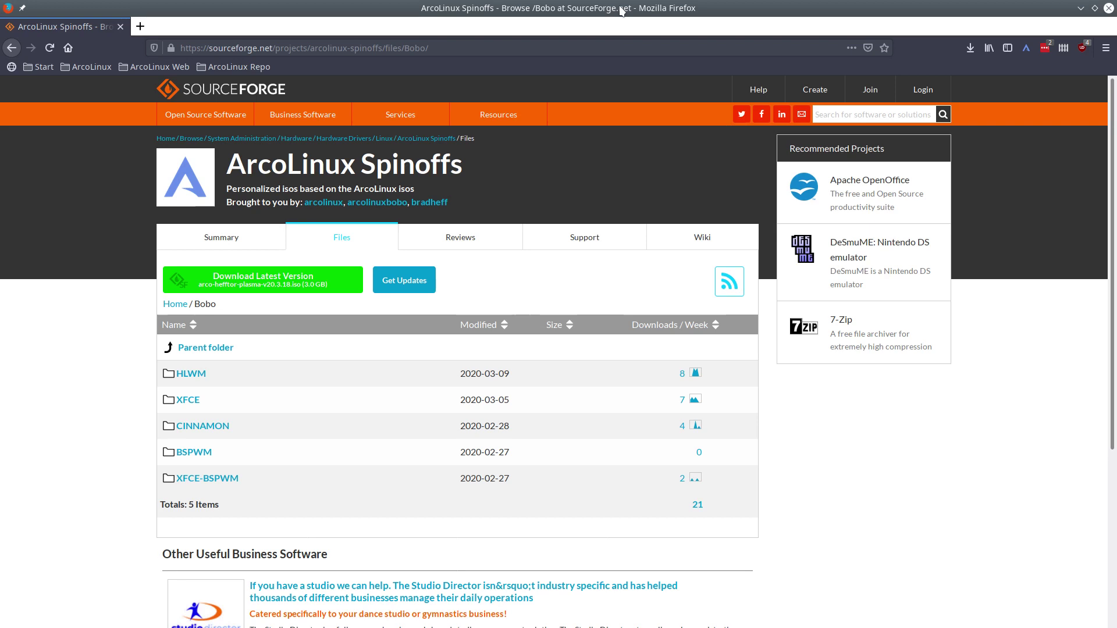
{"action": "key", "text": "alt+F4"}
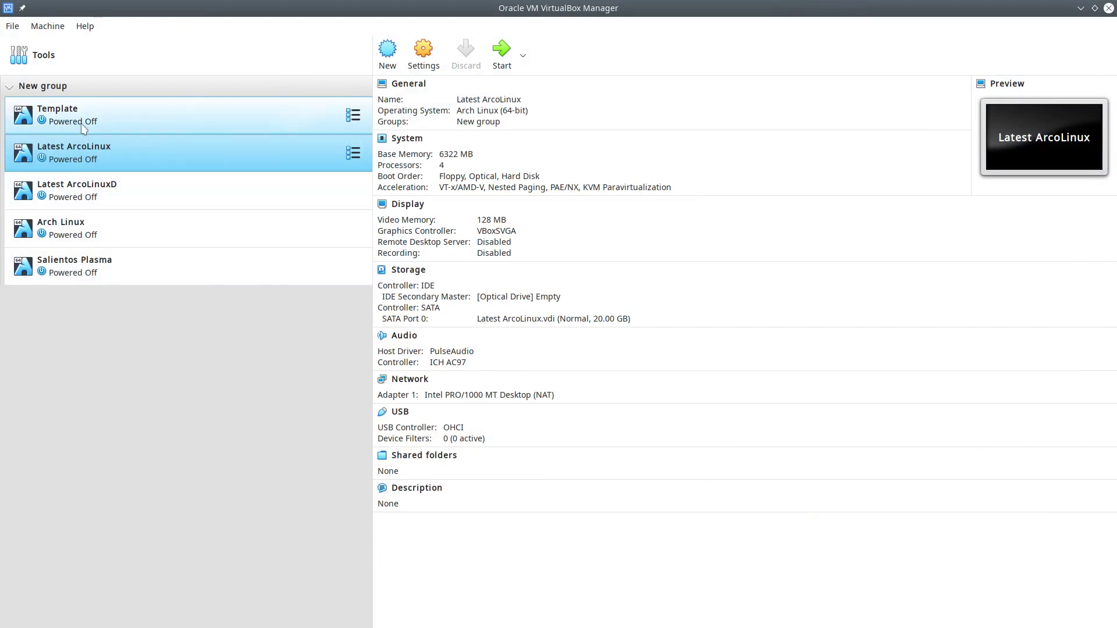
Make a full clone of the Template machine named 'bobo hlwm'
{"action": "right_click", "coordinate": [83, 126]}
{"action": "left_click", "coordinate": [142, 144]}
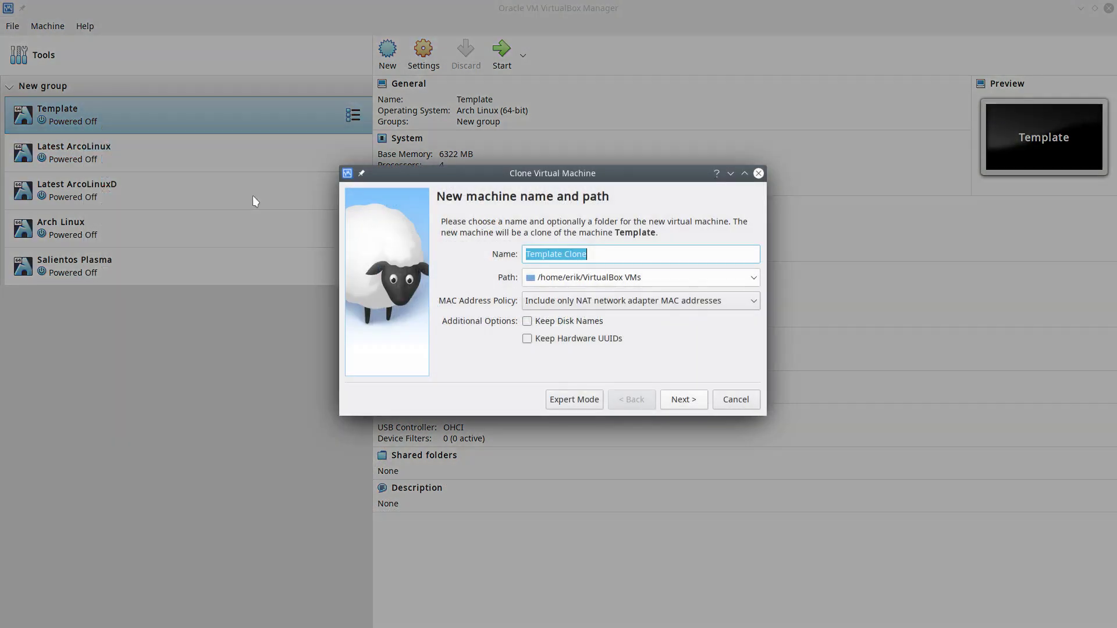
{"action": "left_click", "coordinate": [542, 252]}
{"action": "left_click_drag", "start_coordinate": [616, 253], "coordinate": [506, 257]}
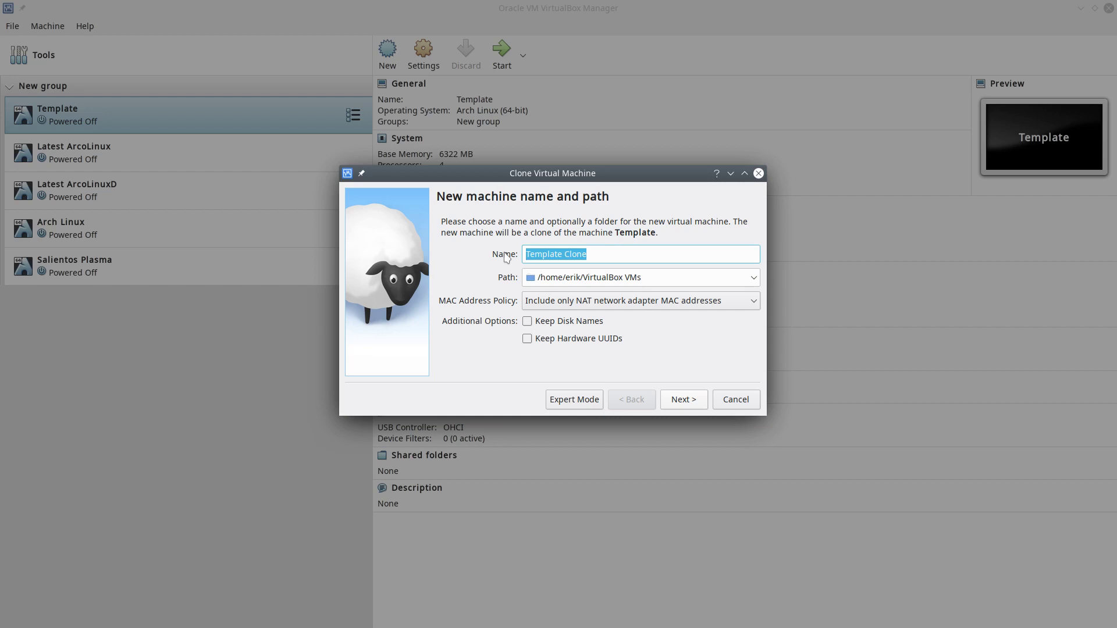
{"action": "type", "text": "bobo hlwm"}
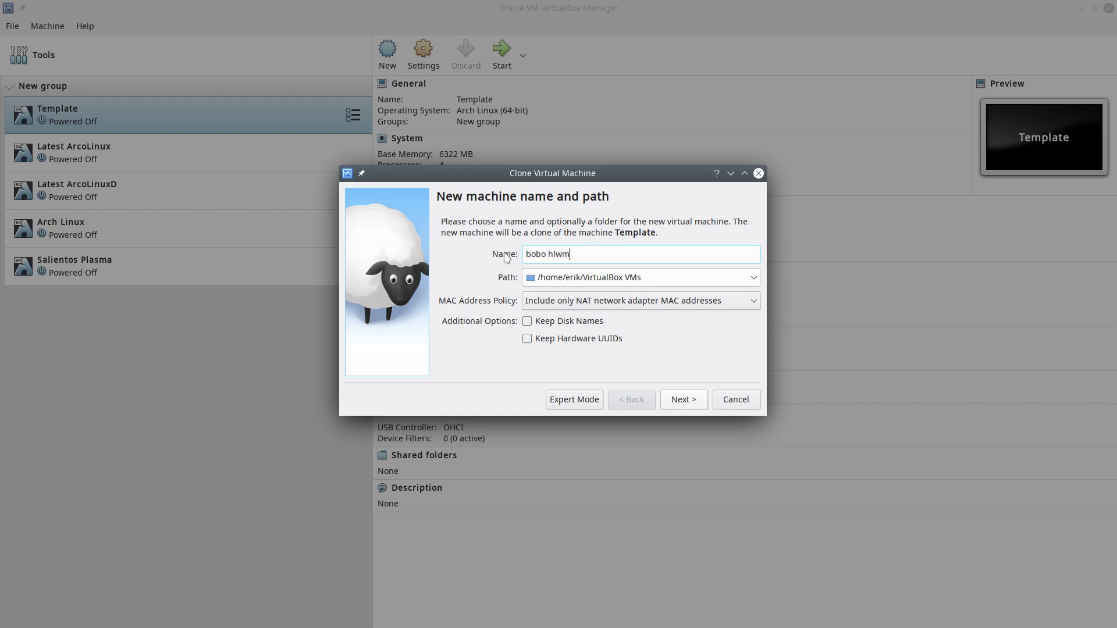
{"action": "key", "text": "Return"}
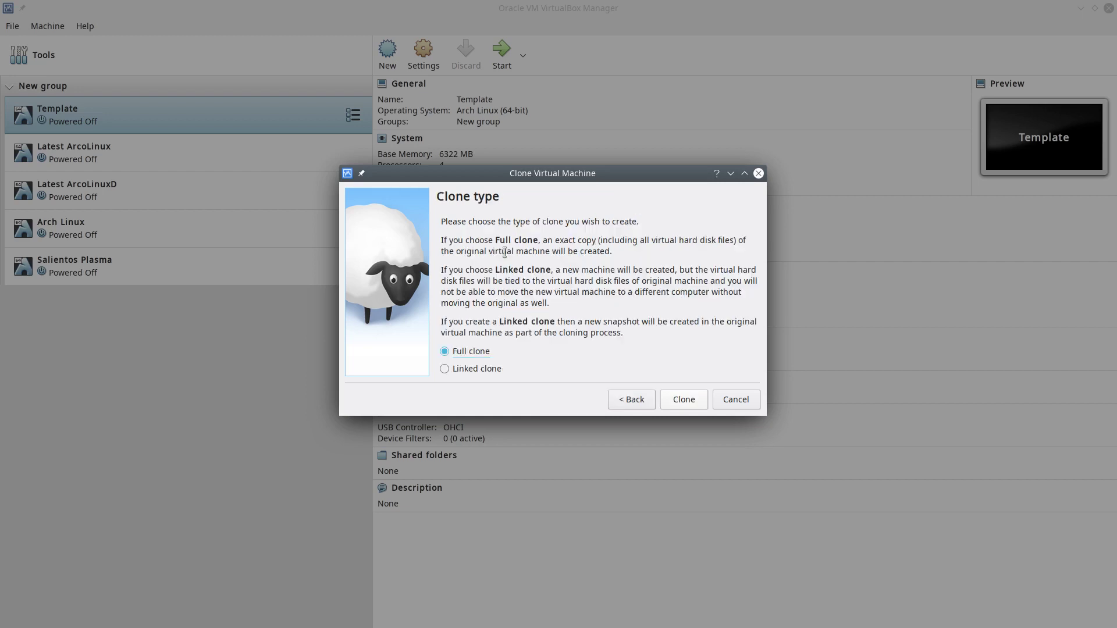
{"action": "key", "text": "Return"}
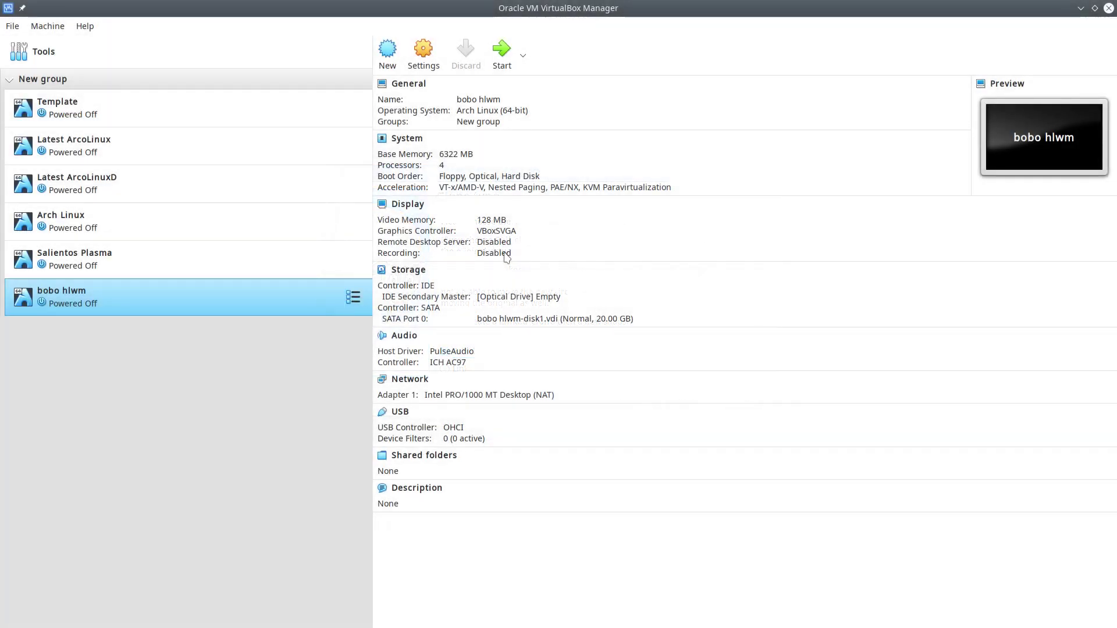
Load arcobobo-hlwm-y20.m03.d09.iso from Downloads into bobo hlwm's optical drive and start the VM
{"action": "right_click", "coordinate": [161, 307]}
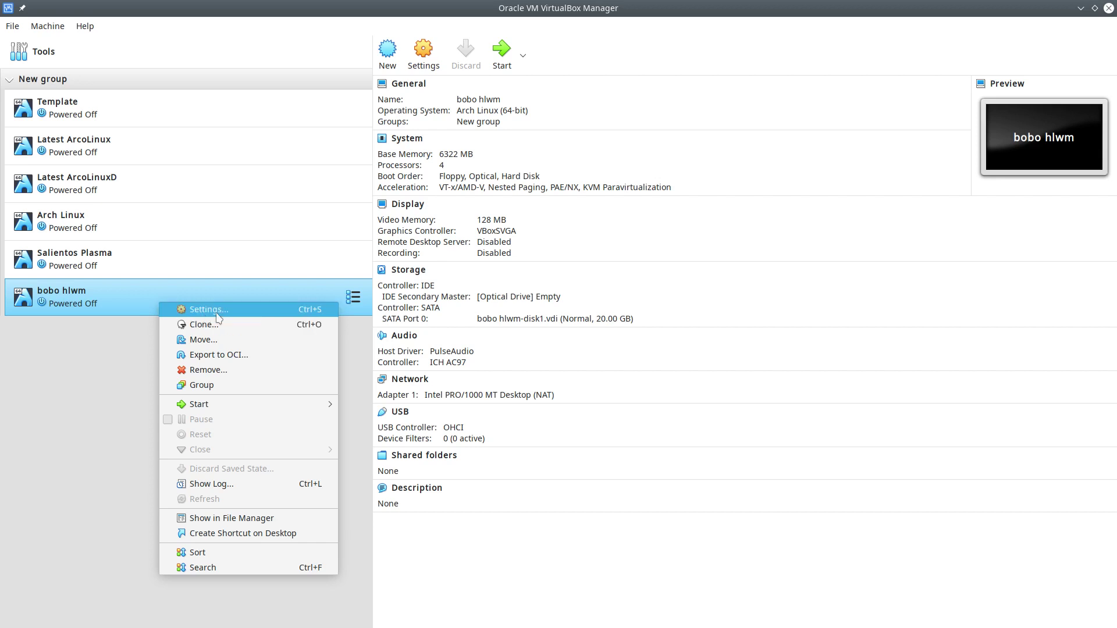
{"action": "left_click", "coordinate": [484, 299]}
{"action": "left_click", "coordinate": [497, 299]}
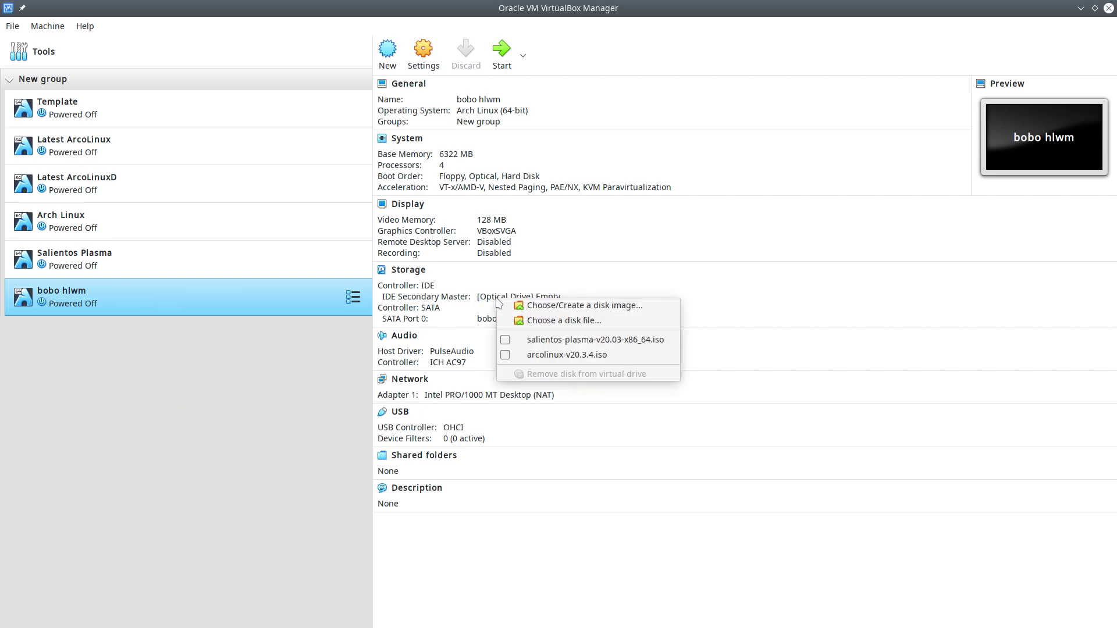
{"action": "left_click", "coordinate": [563, 322]}
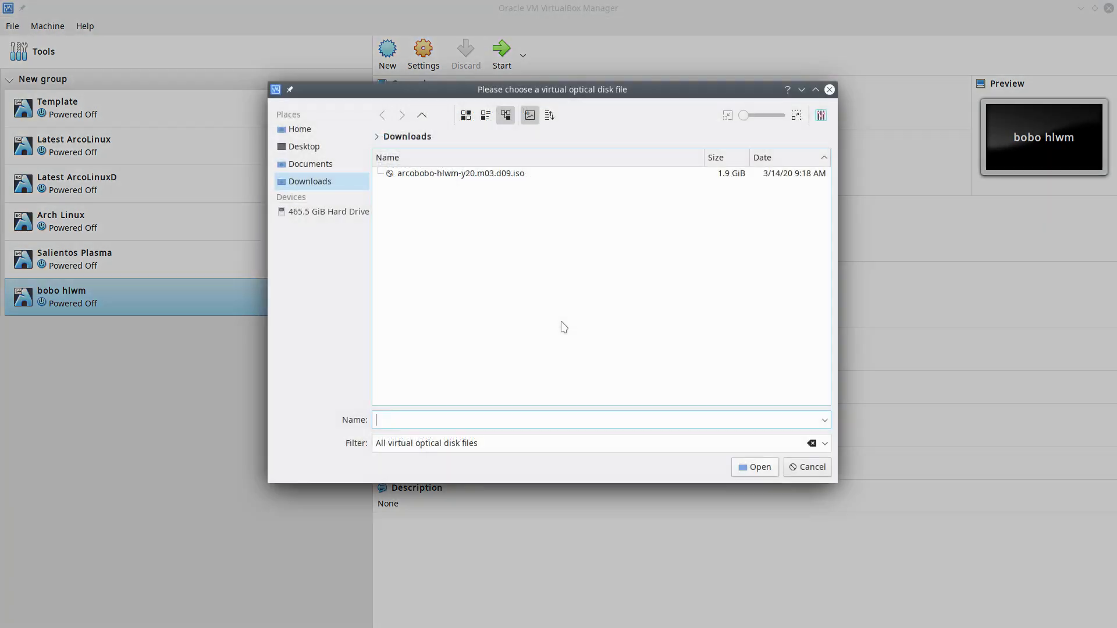
{"action": "left_click", "coordinate": [486, 173]}
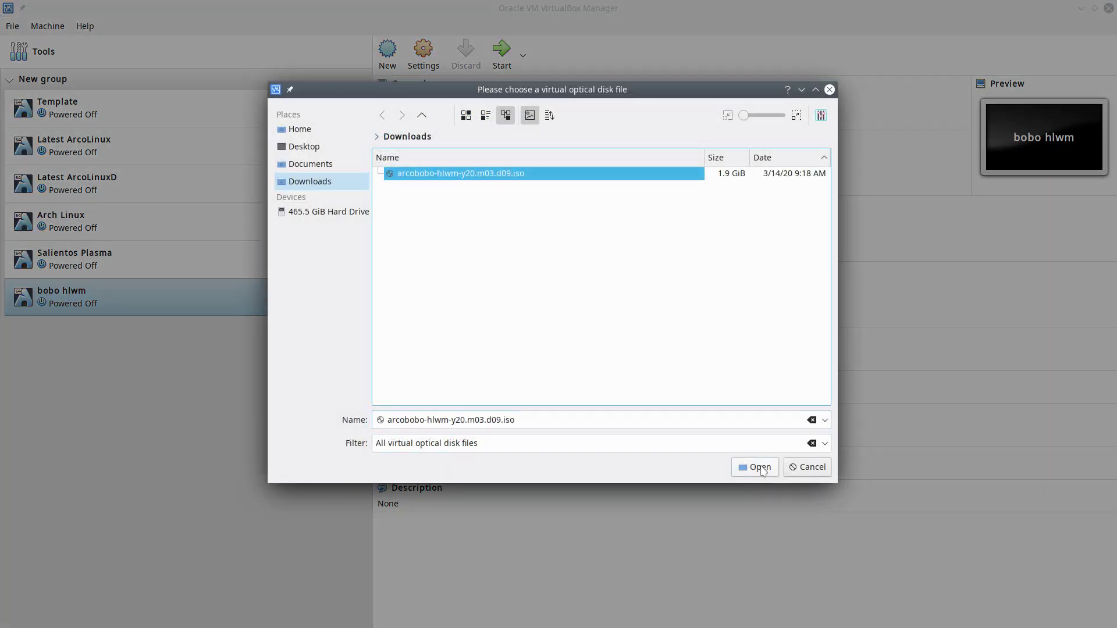
{"action": "left_click", "coordinate": [759, 467]}
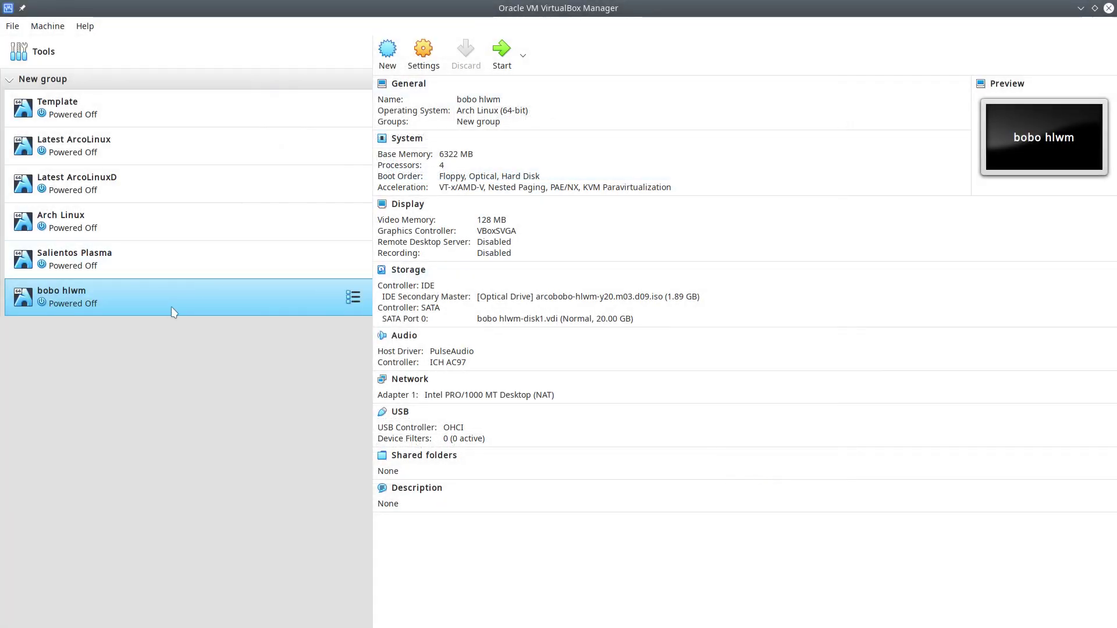
{"action": "double_click", "coordinate": [175, 313]}
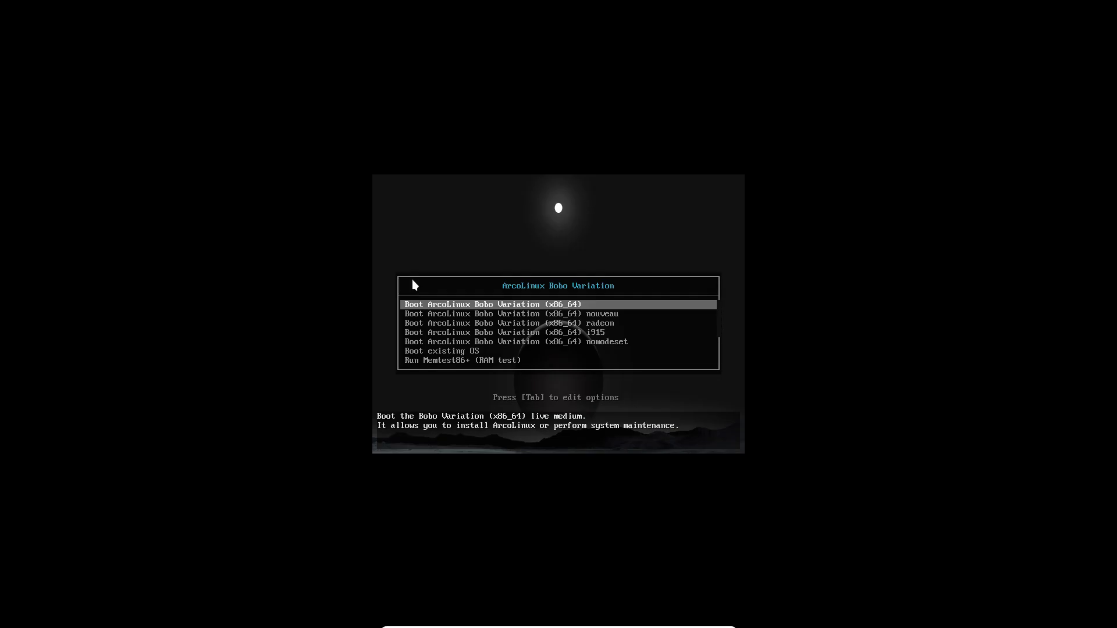
Boot the default 'Boot ArcoLinux Bobo Variation' entry into the live desktop
{"action": "key", "text": "Return"}
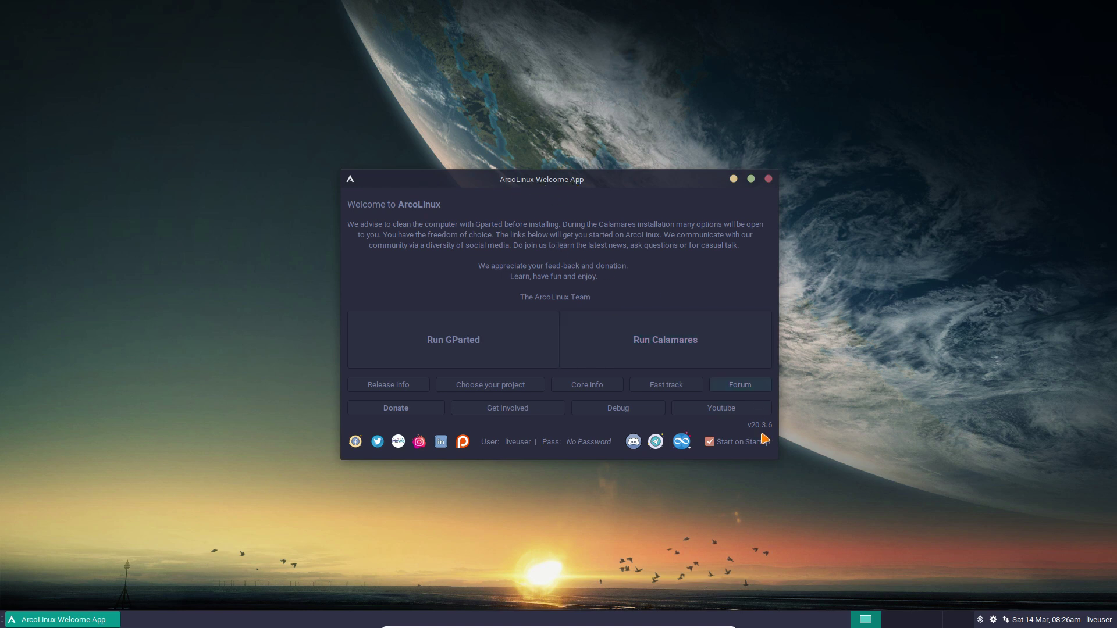
Confirm the 20 GiB disk is unallocated in GParted, then launch Calamares and advance to Keyboard
{"action": "left_click", "coordinate": [467, 337]}
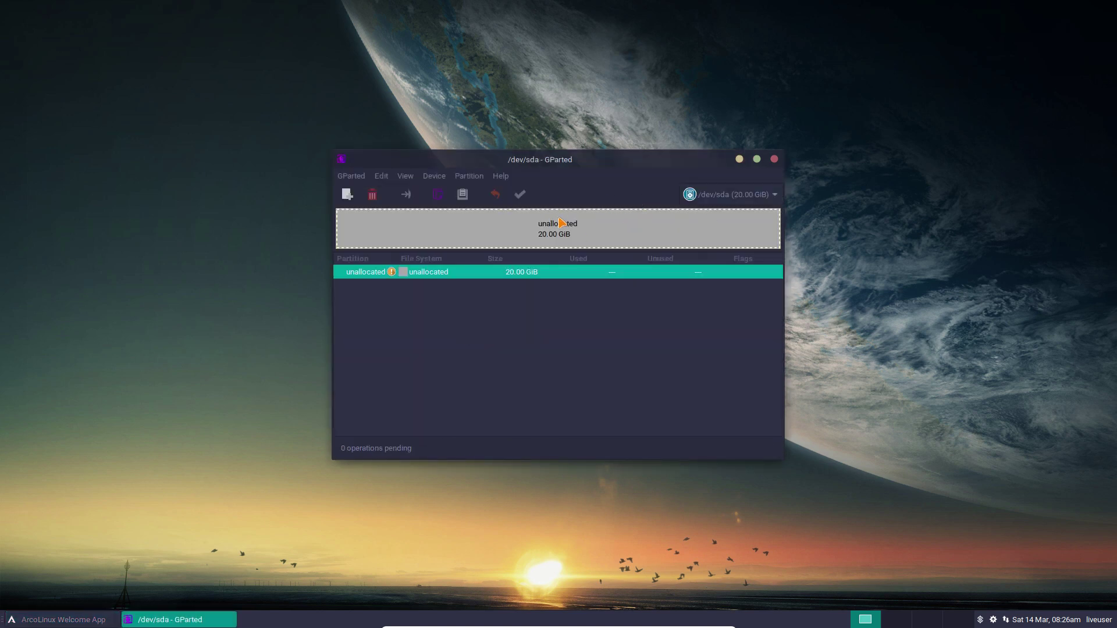
{"action": "left_click", "coordinate": [774, 160]}
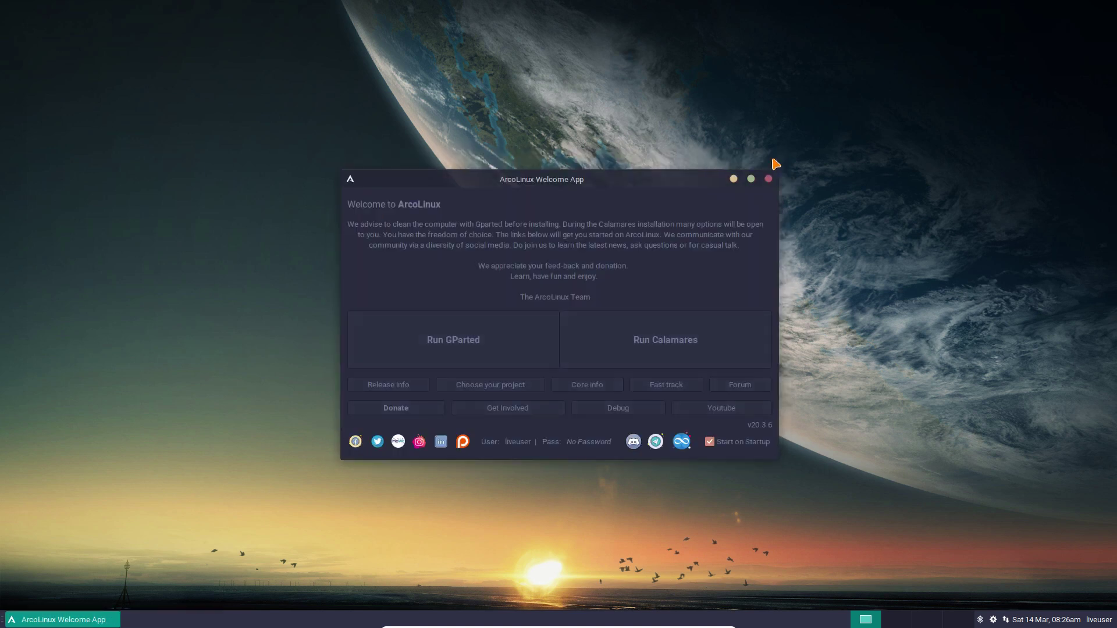
{"action": "left_click", "coordinate": [702, 339]}
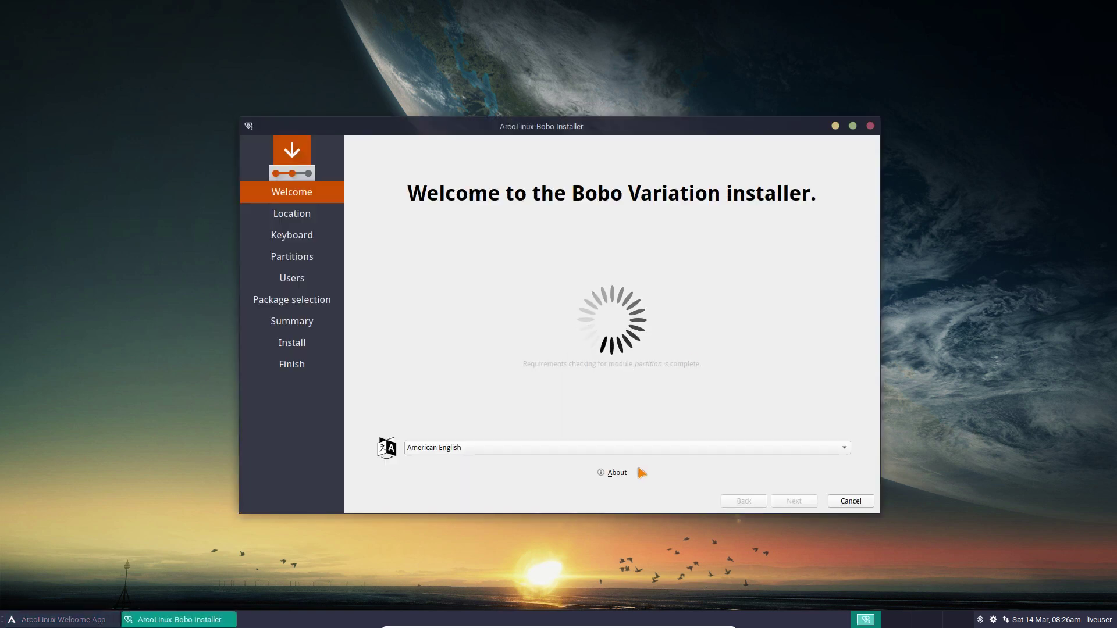
{"action": "left_click", "coordinate": [612, 472]}
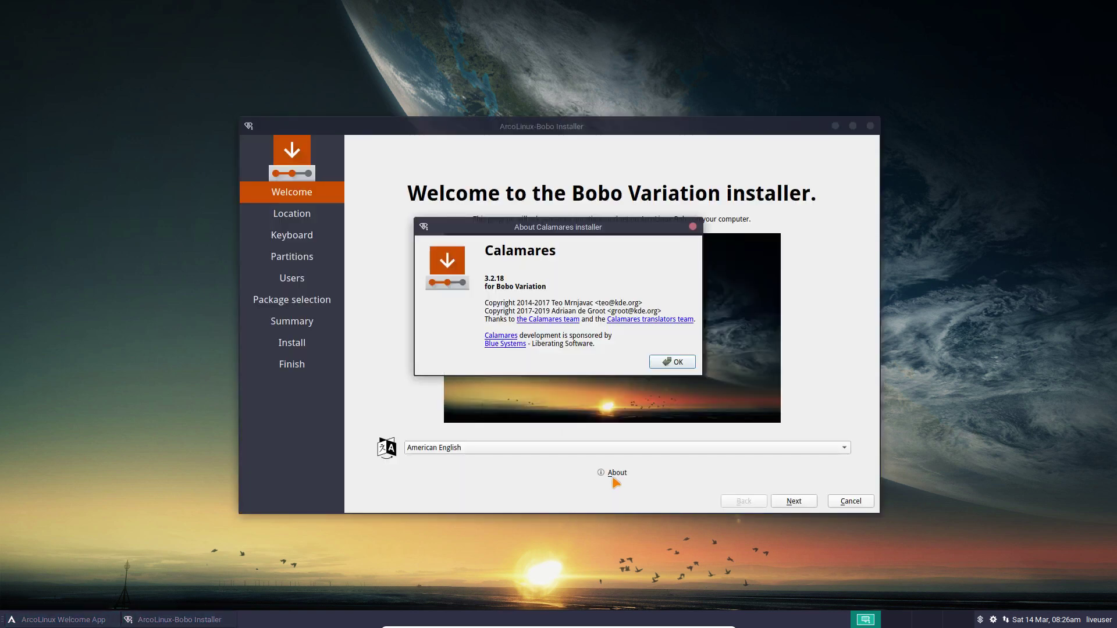
{"action": "left_click", "coordinate": [676, 363]}
{"action": "left_click", "coordinate": [796, 503]}
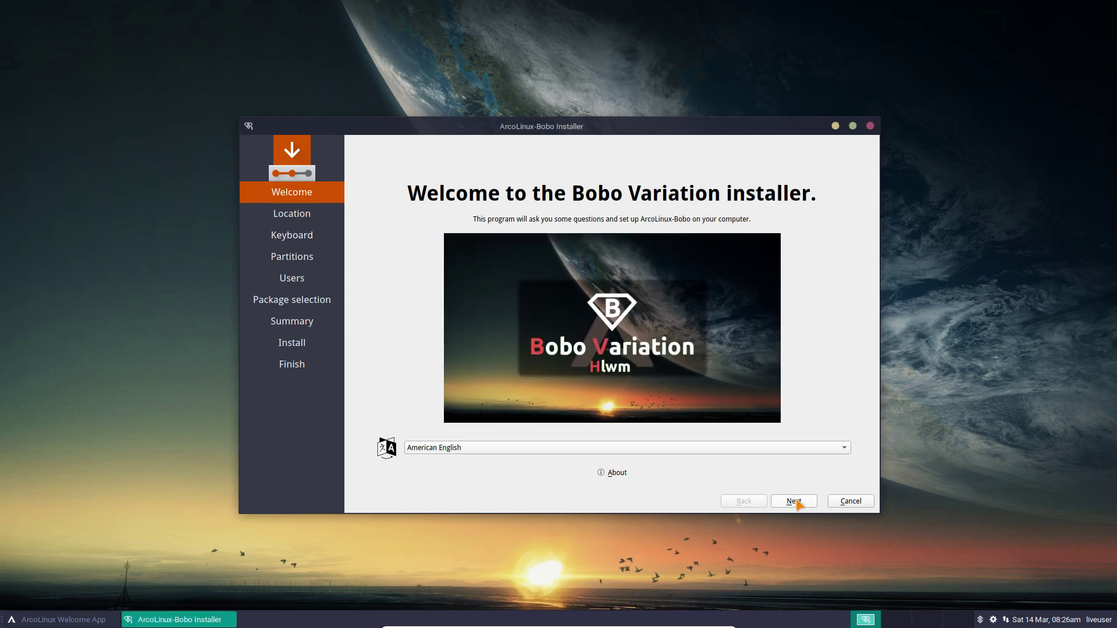
{"action": "left_click", "coordinate": [794, 502]}
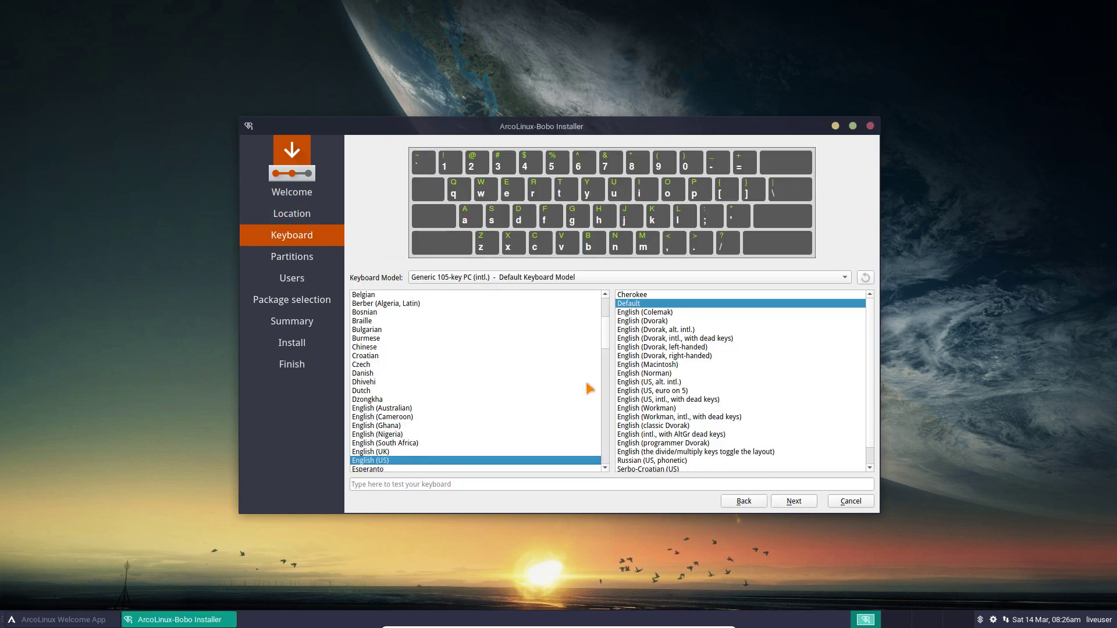
Choose the Belgian keyboard layout and erase the whole disk for partitioning
{"action": "left_click", "coordinate": [375, 296]}
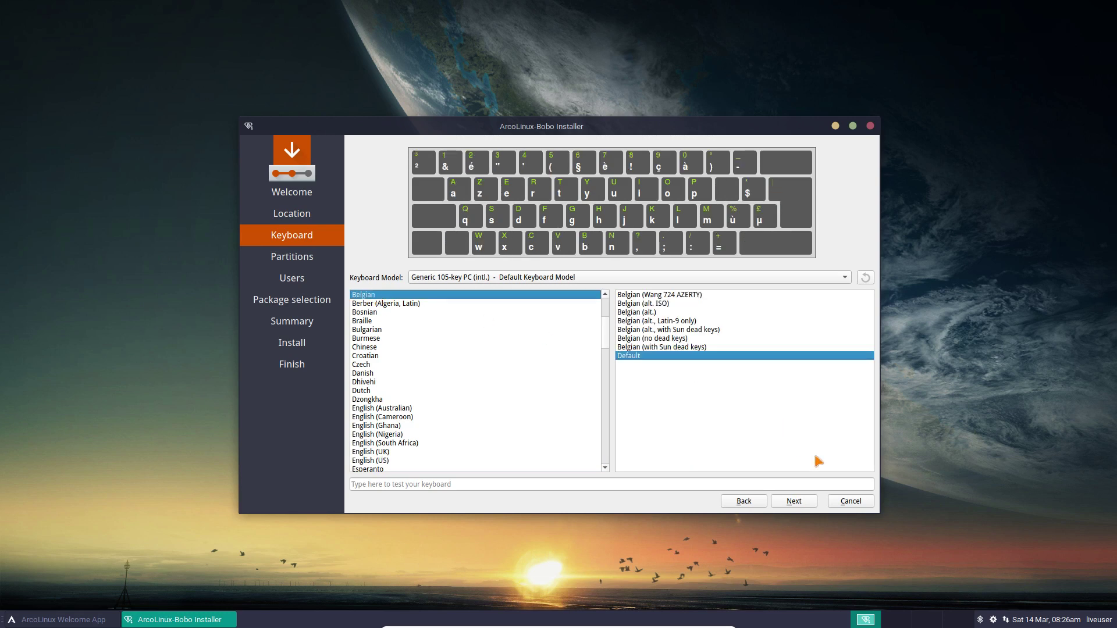
{"action": "left_click", "coordinate": [793, 500]}
{"action": "left_click", "coordinate": [436, 182]}
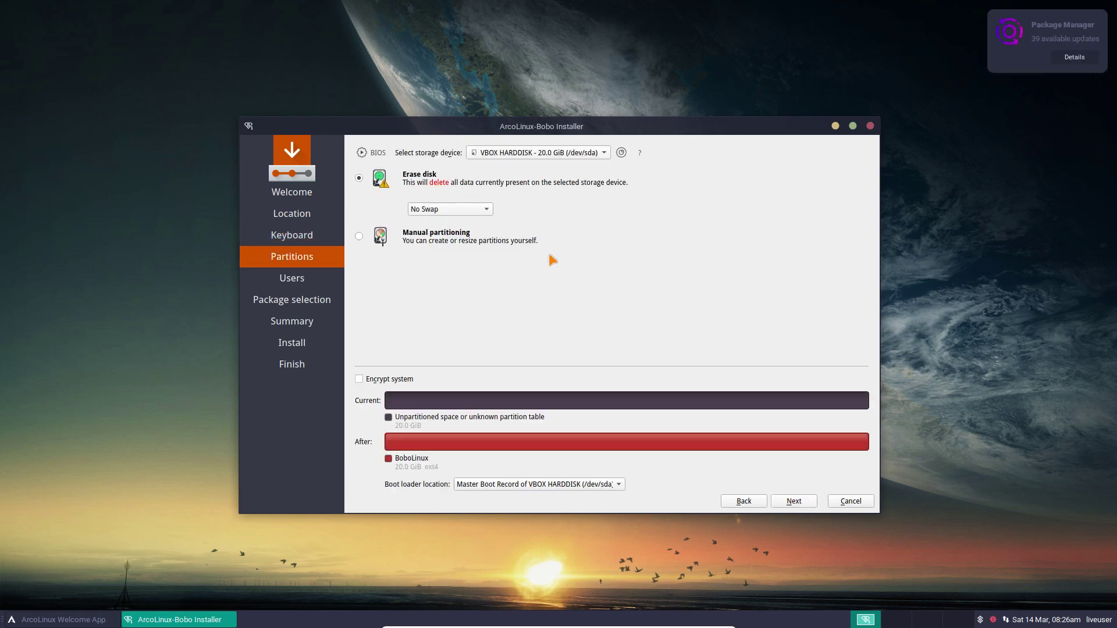
{"action": "left_click", "coordinate": [809, 502]}
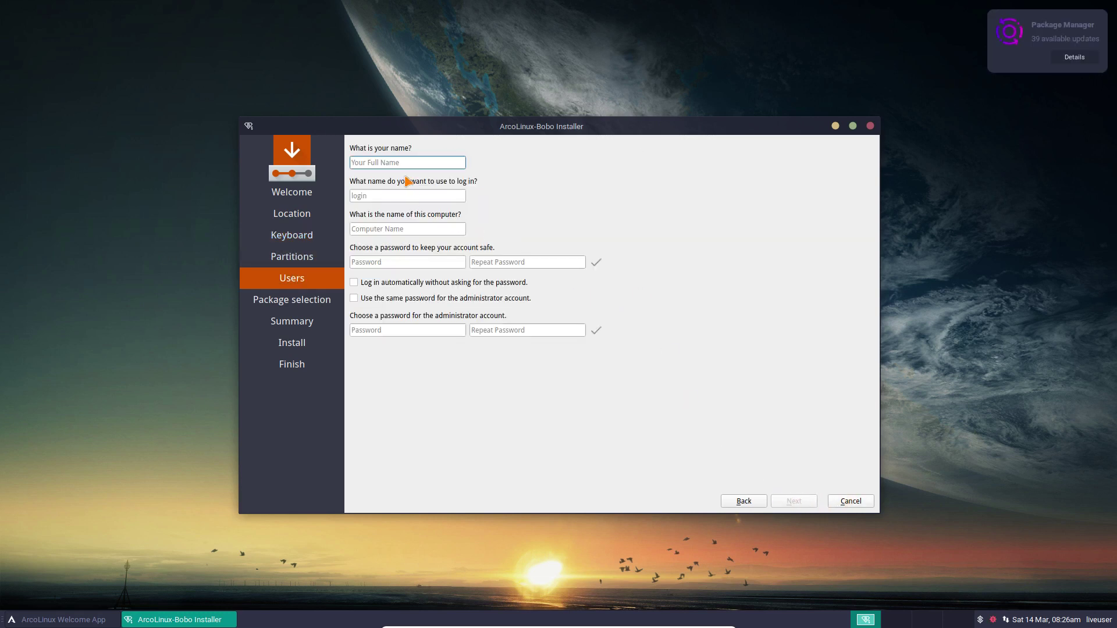
Enter the user's name, login name, computer name and password, then continue to package selection
{"action": "type", "text": "erik"}
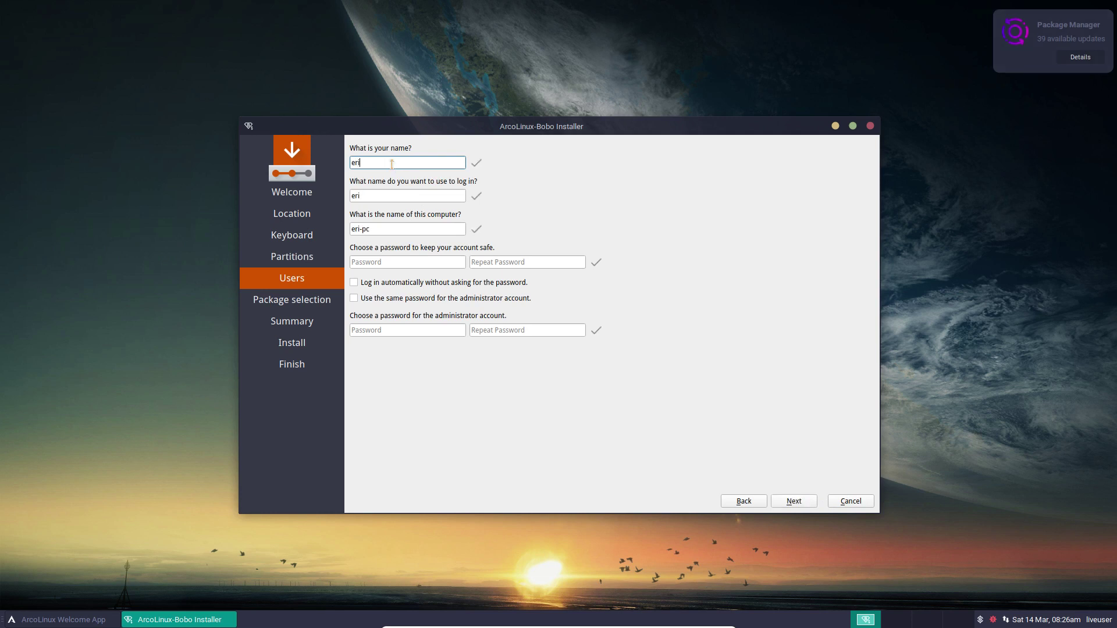
{"action": "key", "text": "Tab"}
{"action": "key", "text": "Tab"}
{"action": "key", "text": "Tab"}
{"action": "type", "text": "erik"}
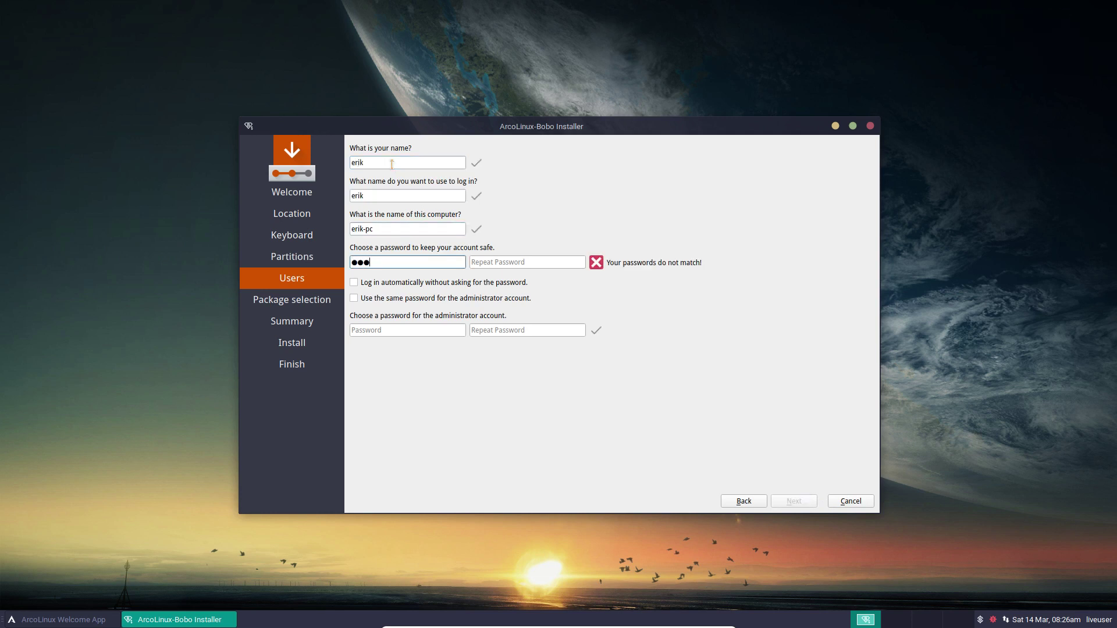
{"action": "key", "text": "Tab"}
{"action": "type", "text": "erik"}
{"action": "key", "text": "Tab"}
{"action": "key", "text": "space"}
{"action": "key", "text": "Tab"}
{"action": "key", "text": "space"}
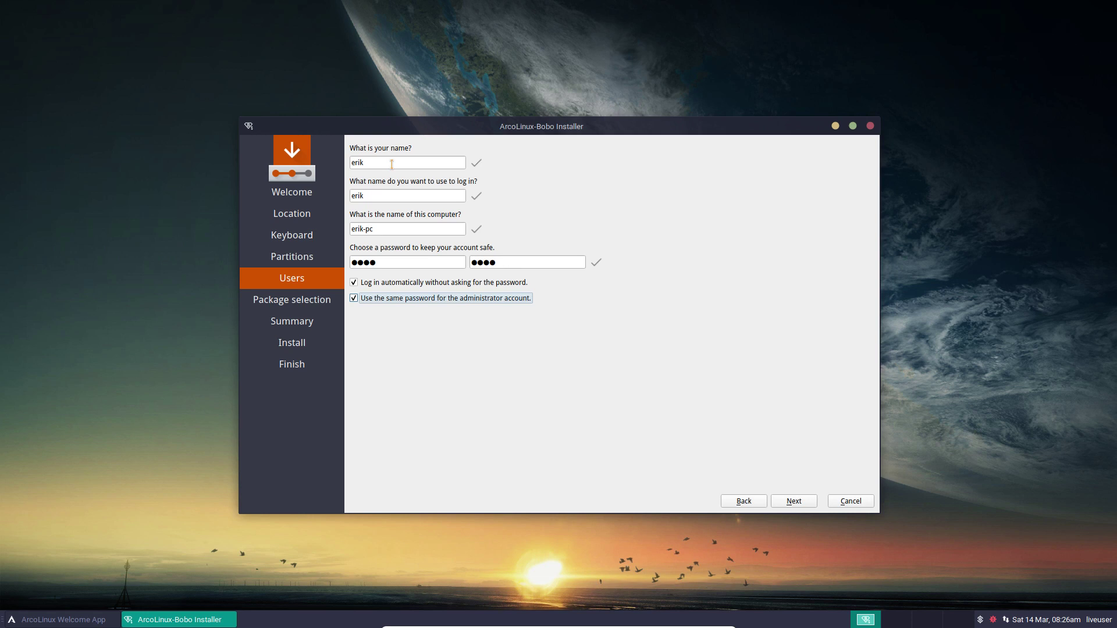
{"action": "left_click", "coordinate": [804, 505]}
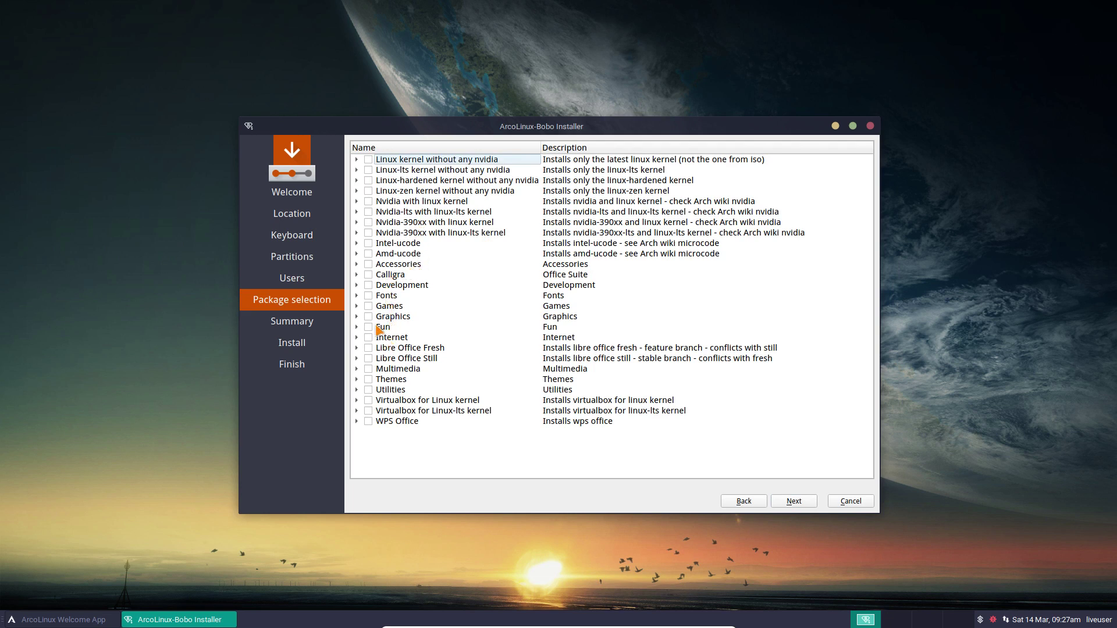
Expand the Games, Fun and Internet package groups without selecting any, then reach the Summary
{"action": "left_click", "coordinate": [357, 306]}
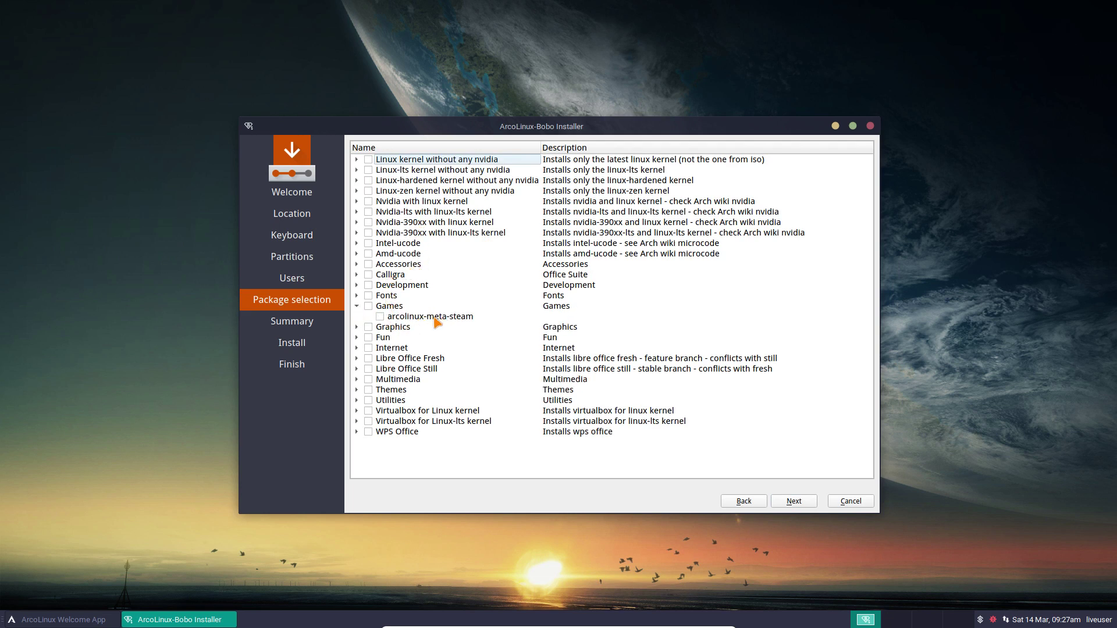
{"action": "left_click", "coordinate": [358, 338]}
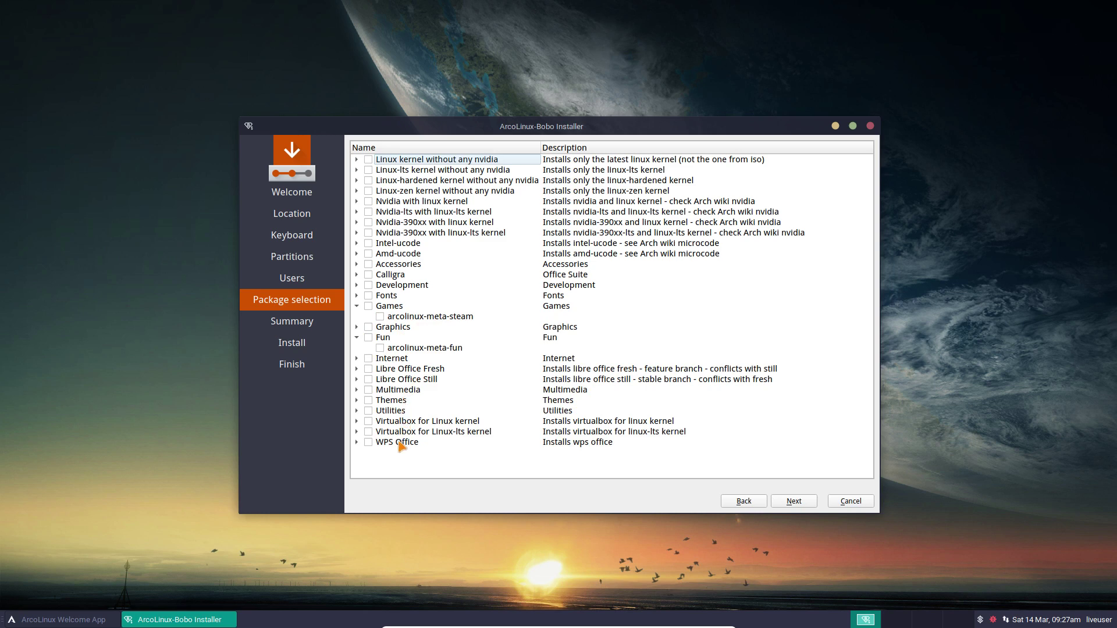
{"action": "left_click", "coordinate": [357, 358]}
{"action": "scroll", "coordinate": [475, 373], "scroll_direction": "down", "scroll_amount": 4}
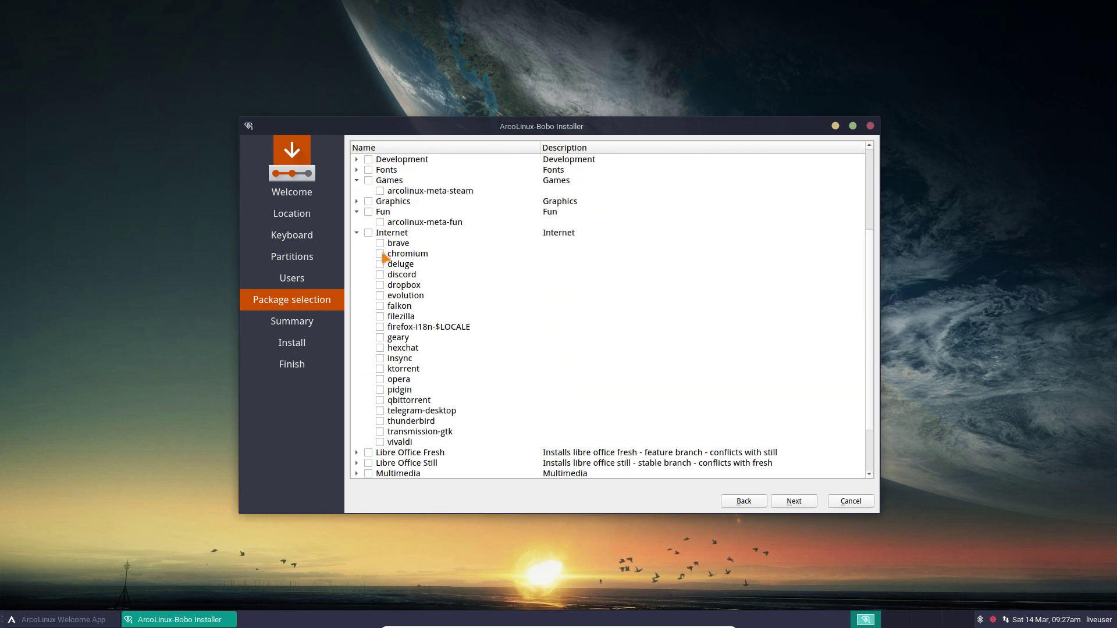
{"action": "scroll", "coordinate": [381, 423], "scroll_direction": "down", "scroll_amount": 2}
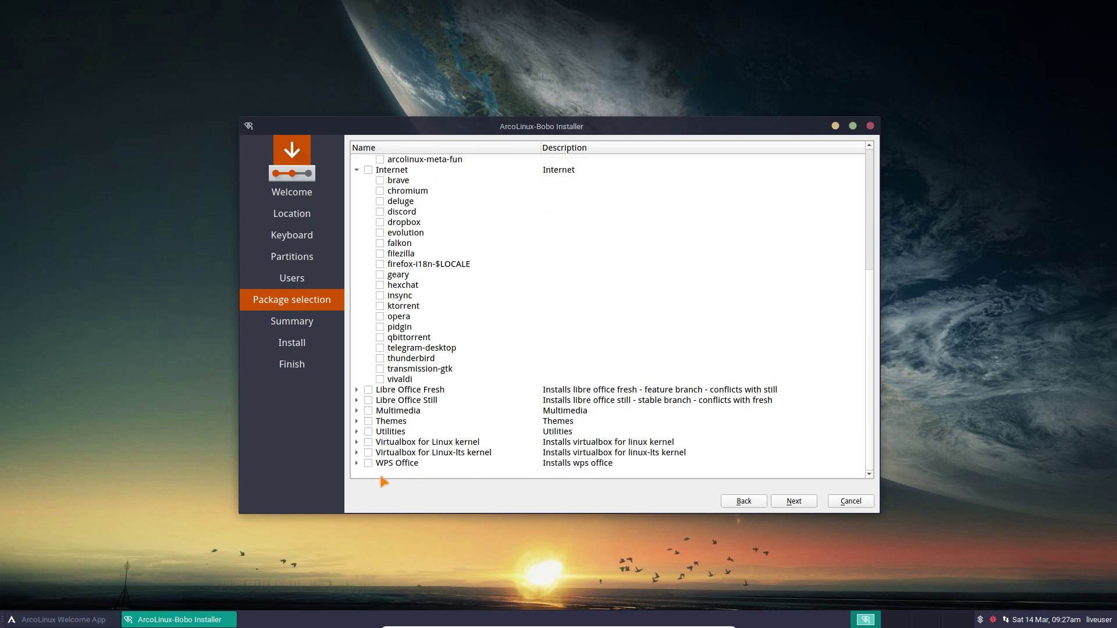
{"action": "left_click", "coordinate": [802, 502]}
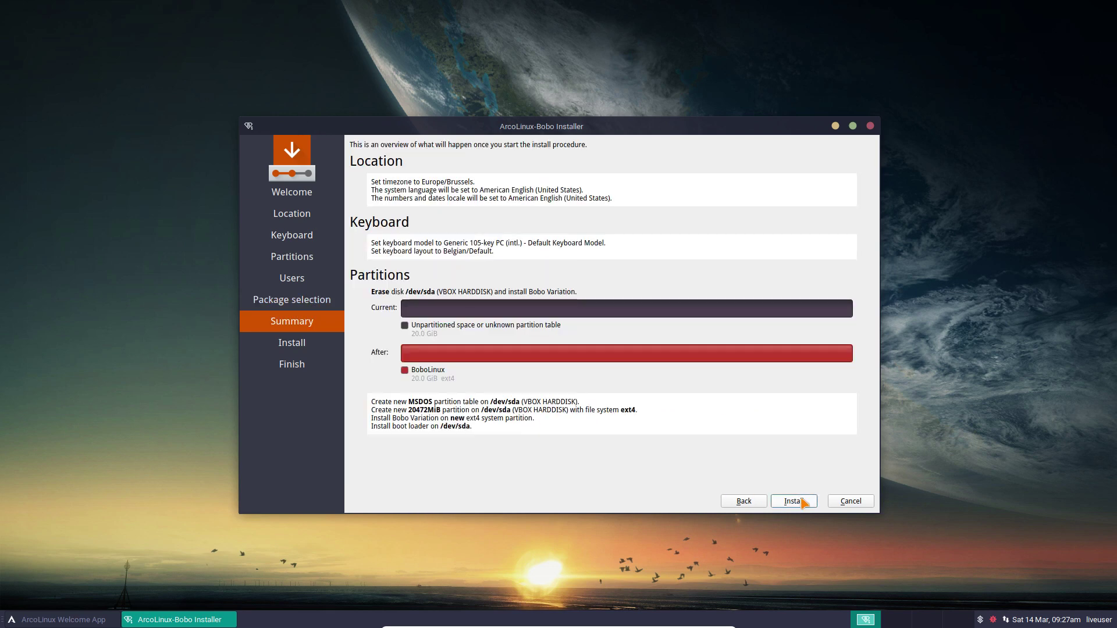
Start the installation, then place the installer upper right and the Welcome App on the left
{"action": "left_click", "coordinate": [803, 502]}
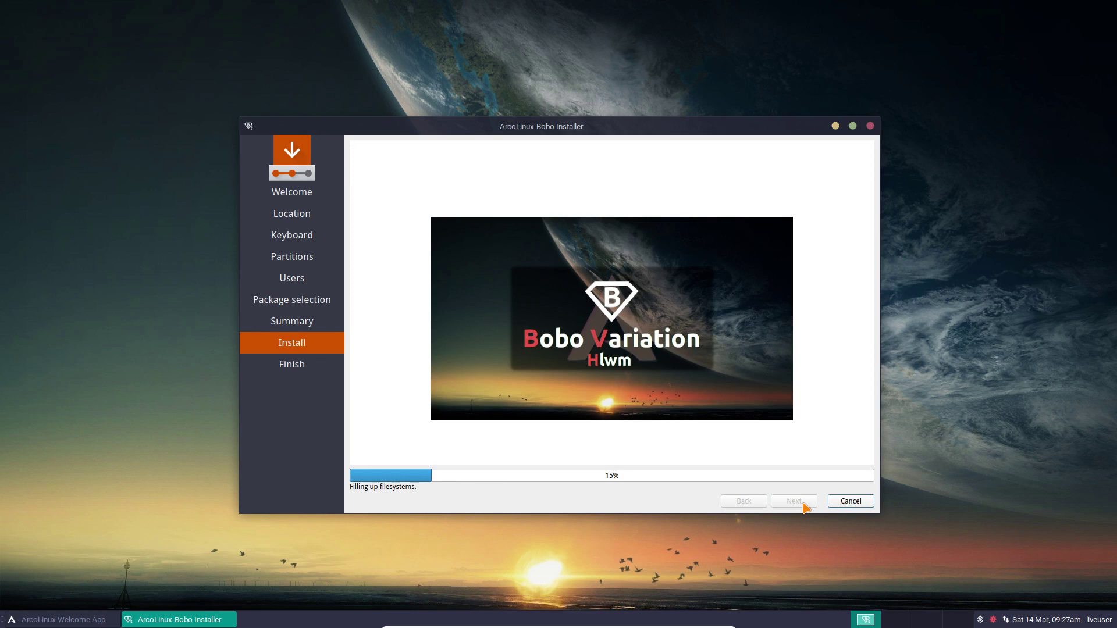
{"action": "left_click", "coordinate": [64, 619]}
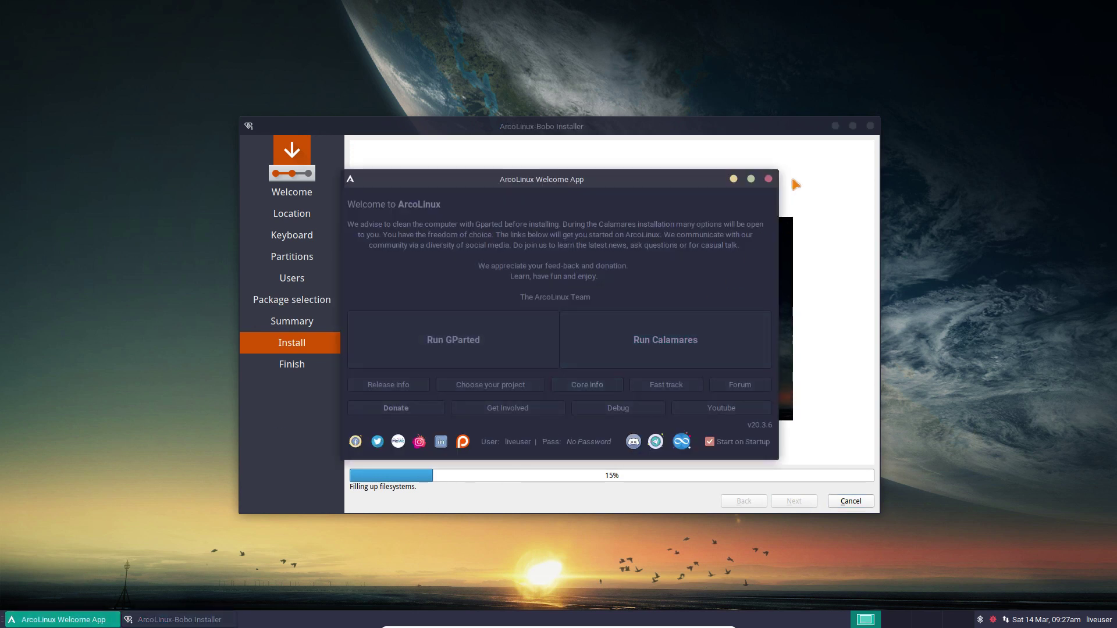
{"action": "left_click", "coordinate": [790, 151]}
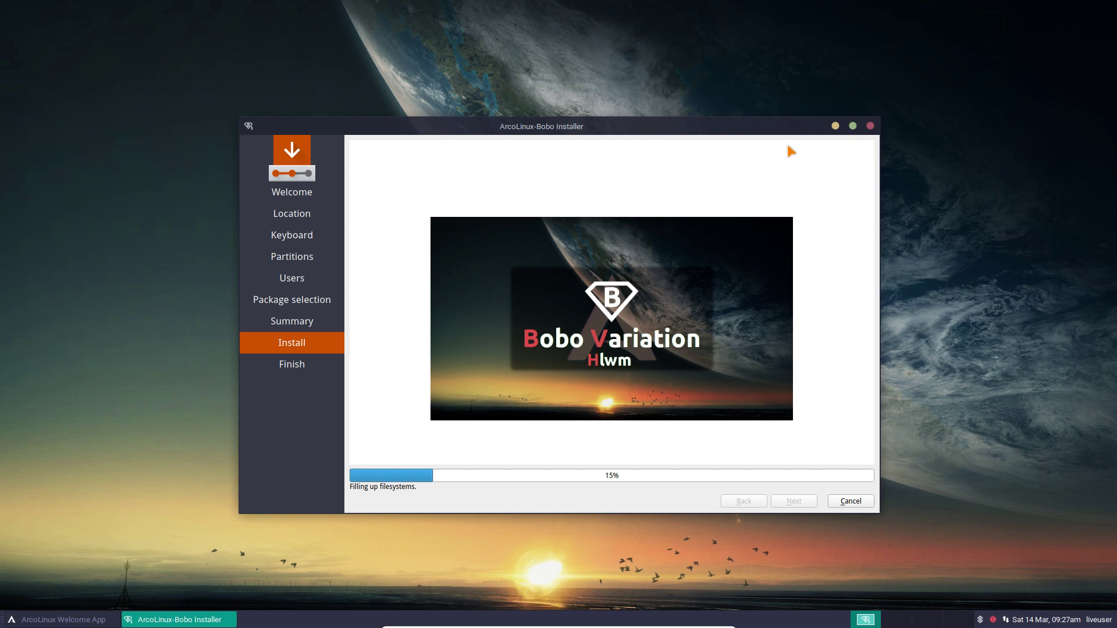
{"action": "left_click_drag", "start_coordinate": [727, 130], "coordinate": [911, 83]}
{"action": "left_click_drag", "start_coordinate": [395, 179], "coordinate": [232, 167]}
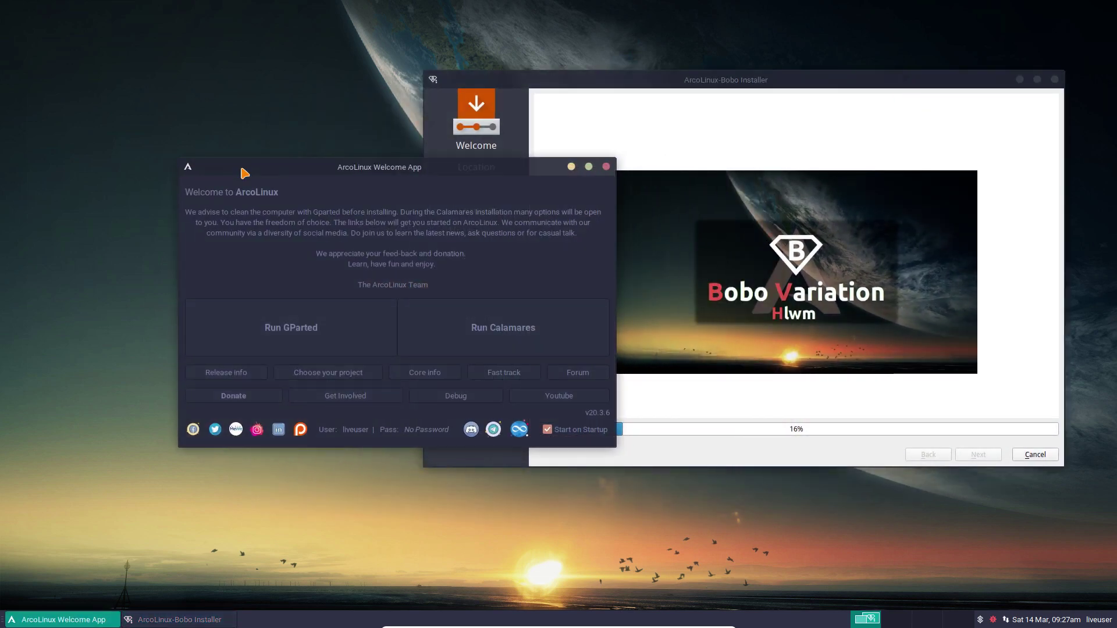
Turn off Start on Startup for the Welcome App and open and close the Tweak Tool
{"action": "left_click", "coordinate": [547, 430]}
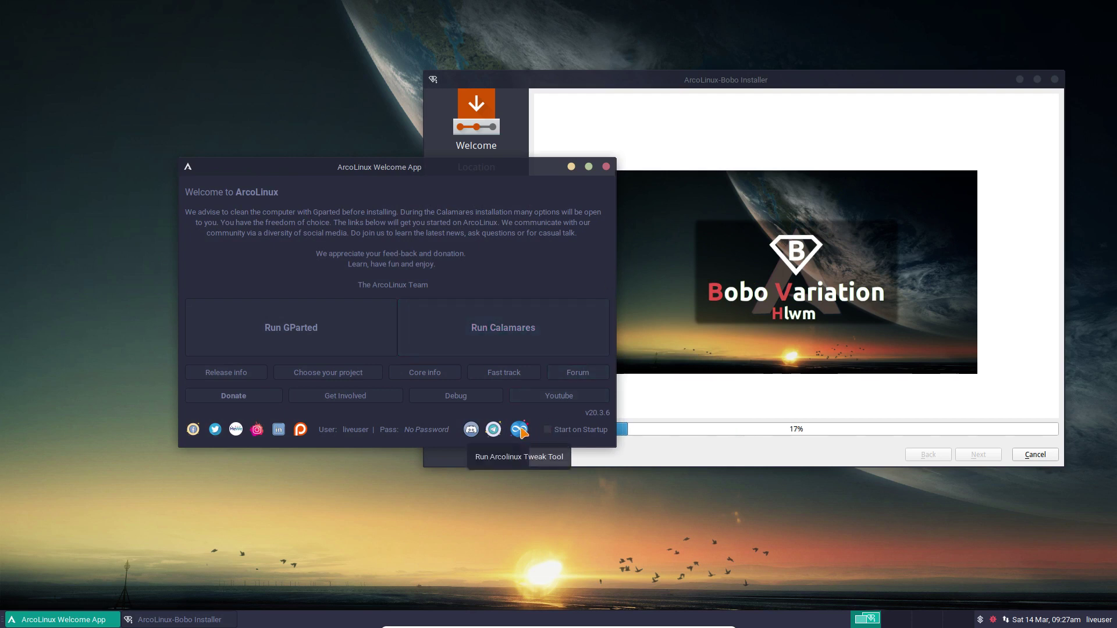
{"action": "left_click", "coordinate": [520, 430]}
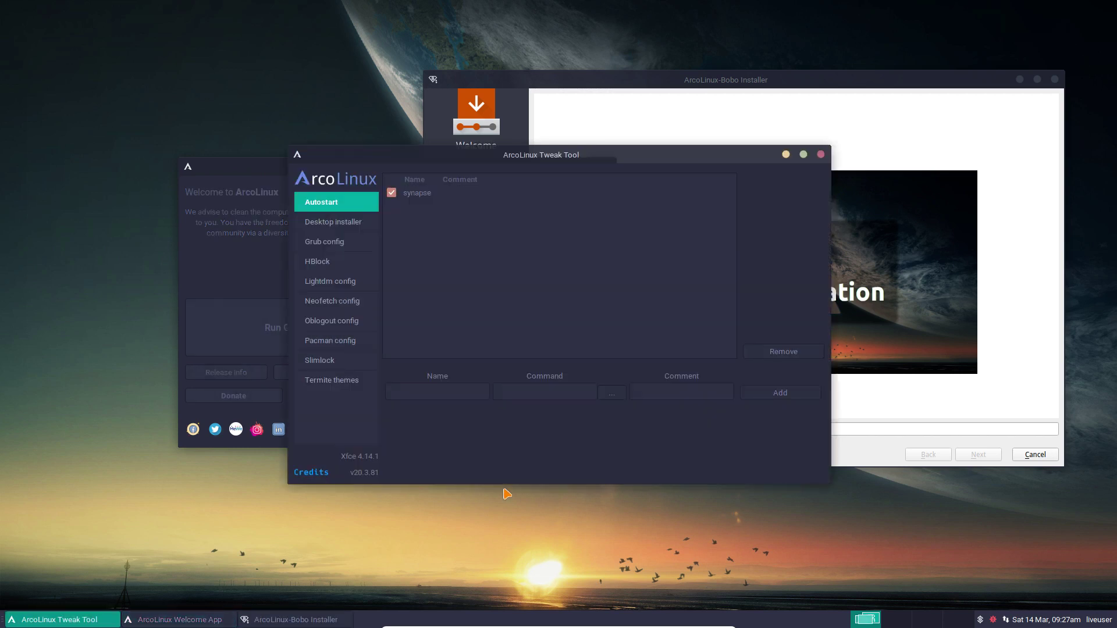
{"action": "left_click", "coordinate": [821, 156]}
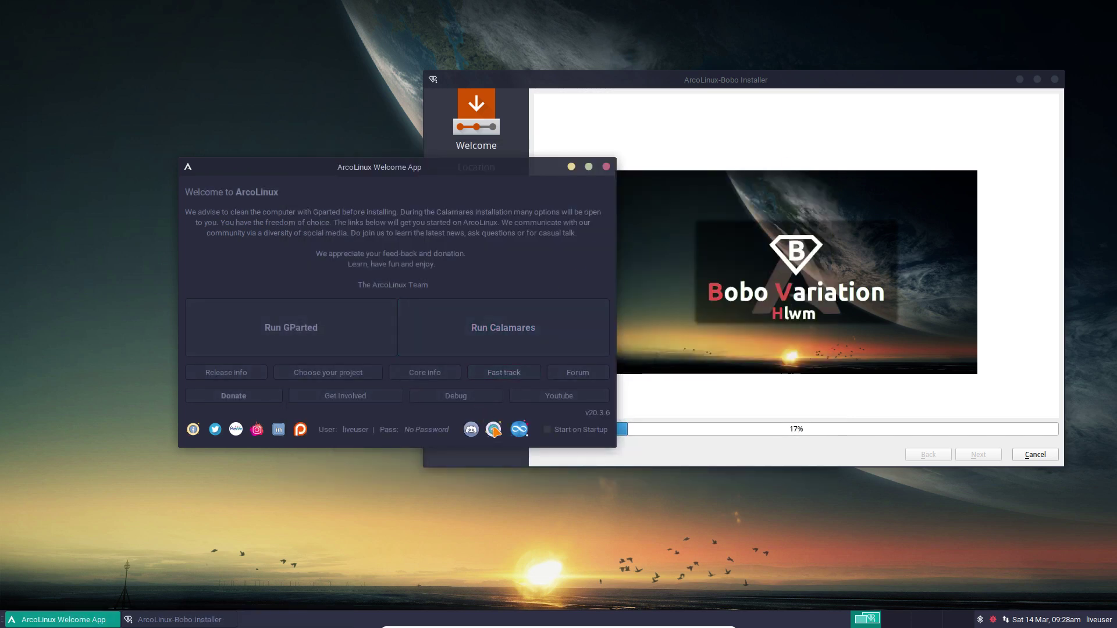
Open the Telegram group page, quit Firefox without tab warnings, and move the Welcome App top-left
{"action": "left_click", "coordinate": [567, 371]}
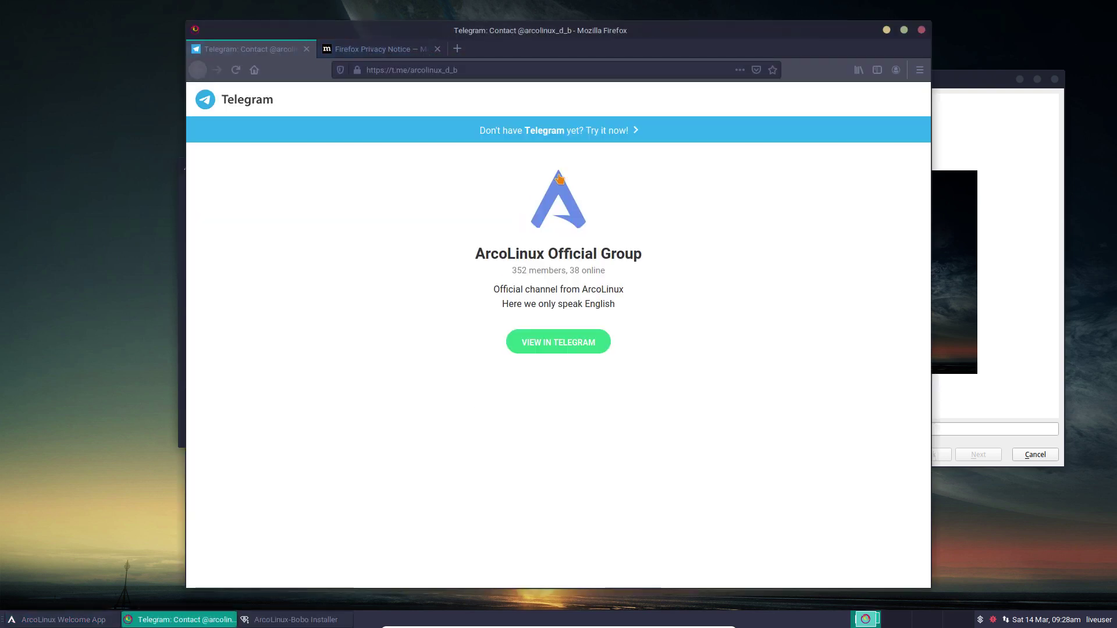
{"action": "left_click", "coordinate": [921, 30]}
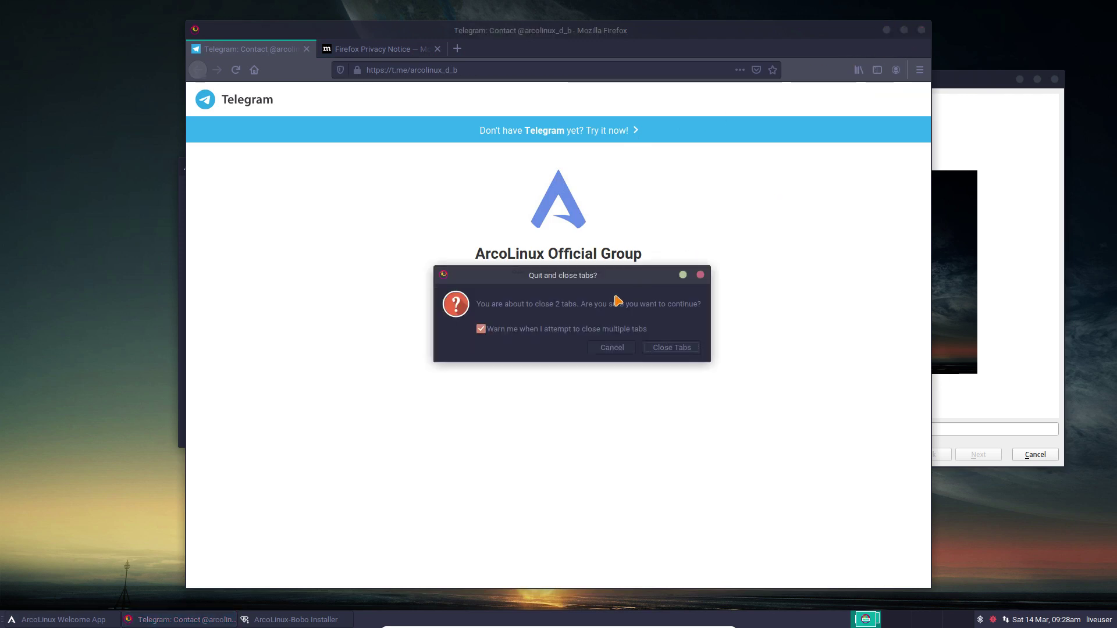
{"action": "left_click", "coordinate": [700, 274]}
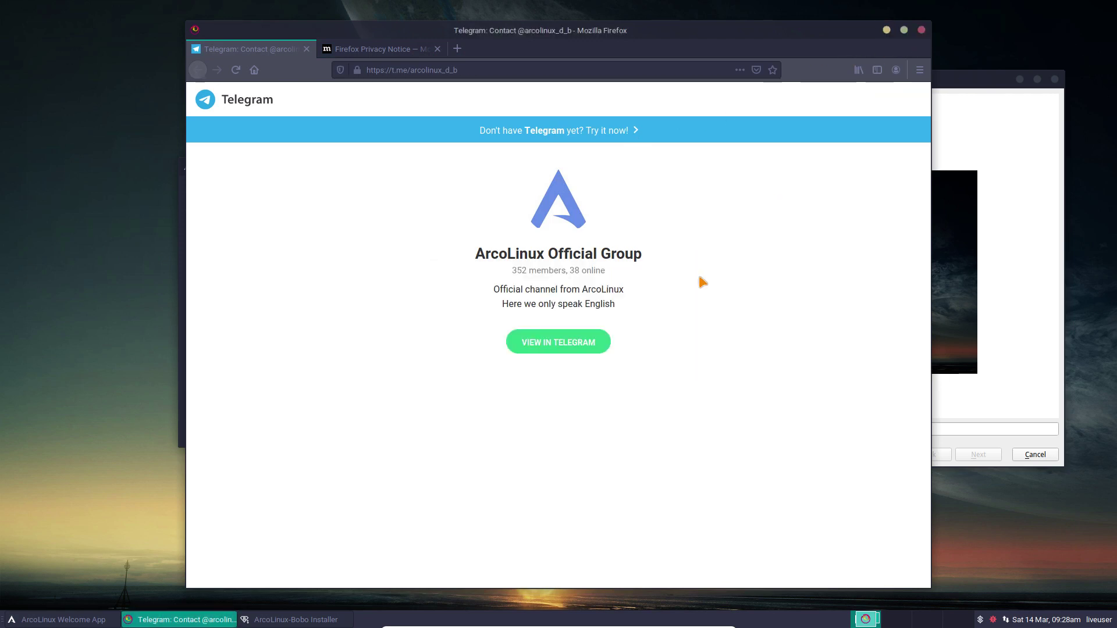
{"action": "left_click", "coordinate": [922, 29]}
{"action": "left_click", "coordinate": [526, 321]}
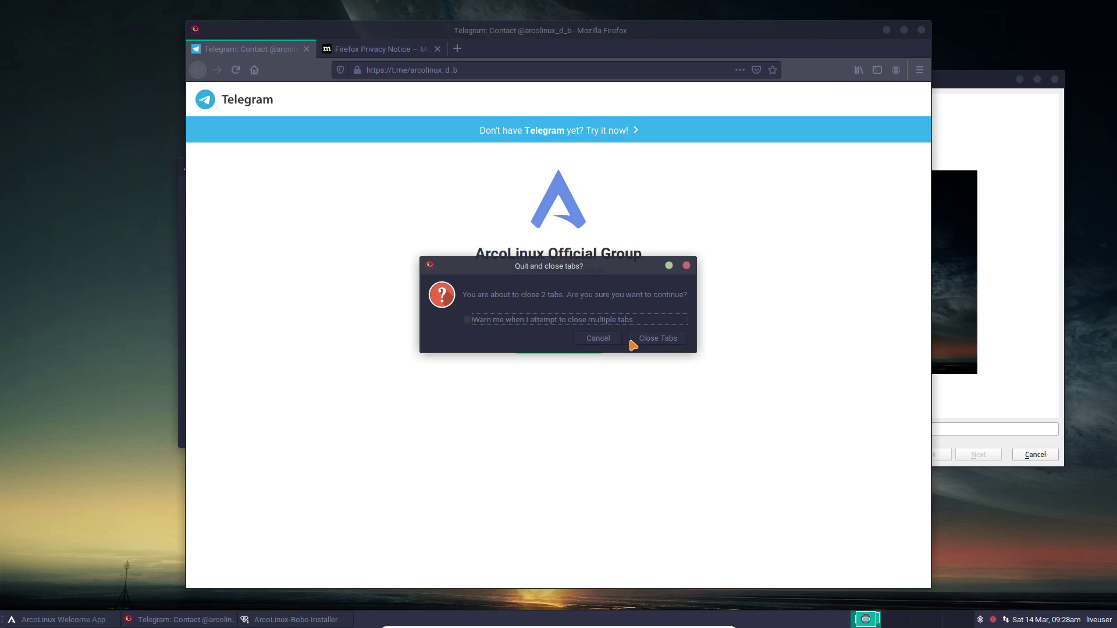
{"action": "left_click", "coordinate": [648, 339]}
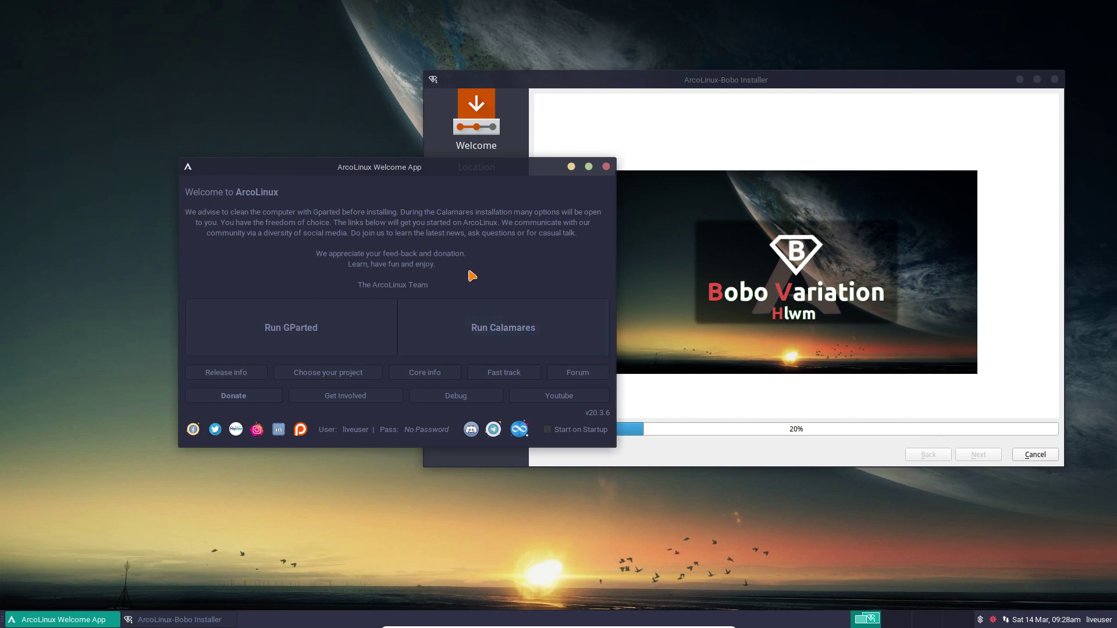
{"action": "left_click_drag", "start_coordinate": [474, 173], "coordinate": [347, 109]}
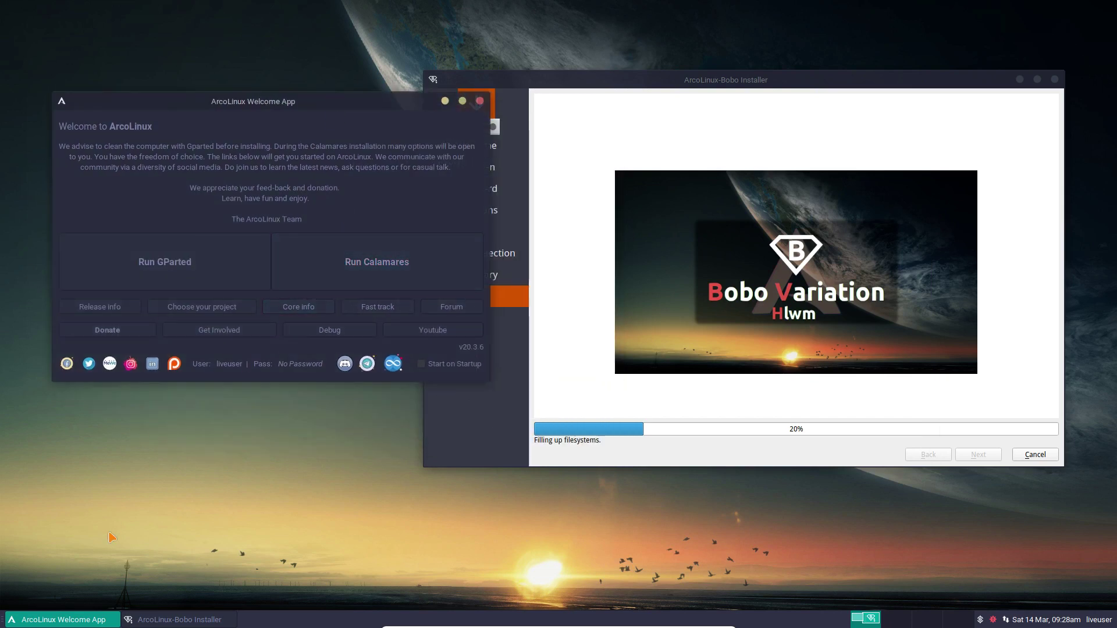
Launch Settings Manager from the desktop right-click menu under Applications > Settings
{"action": "right_click", "coordinate": [216, 521]}
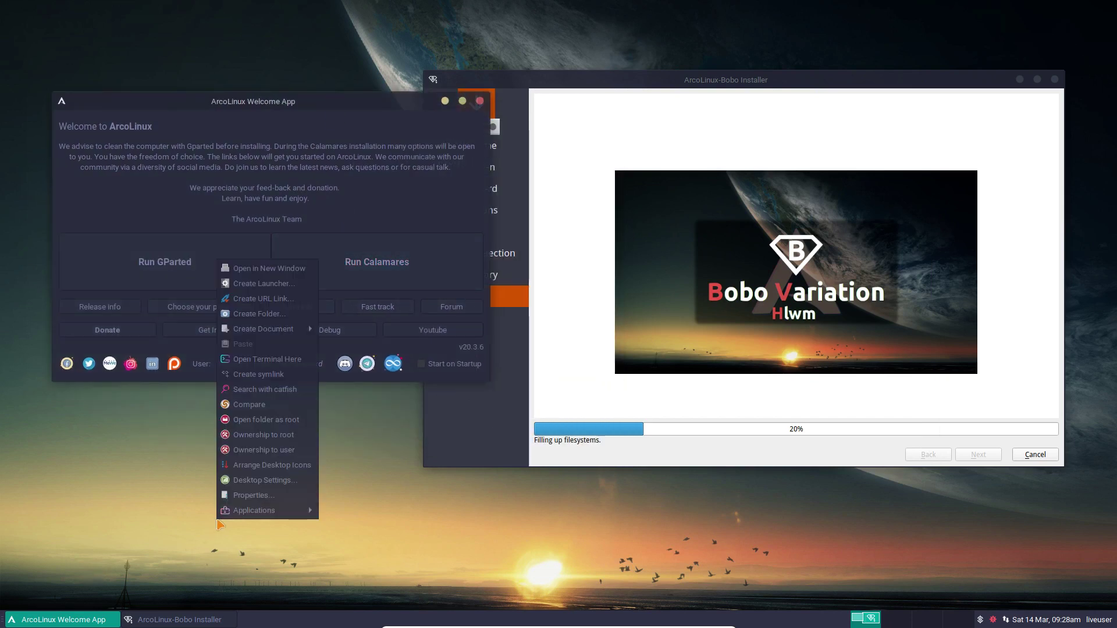
{"action": "mouse_move", "coordinate": [267, 510]}
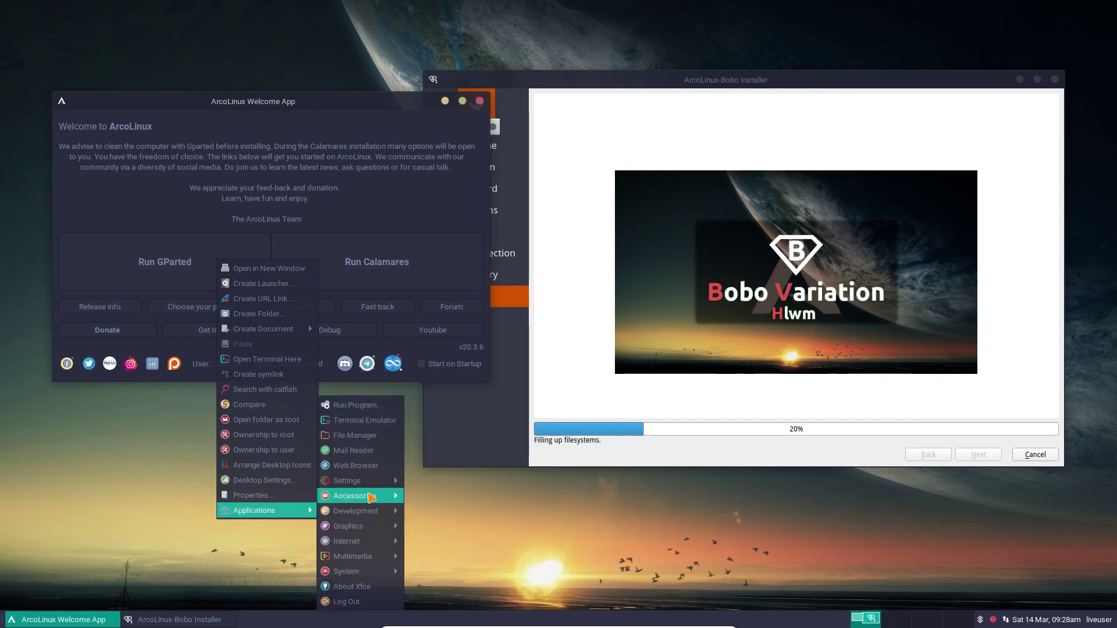
{"action": "mouse_move", "coordinate": [375, 483]}
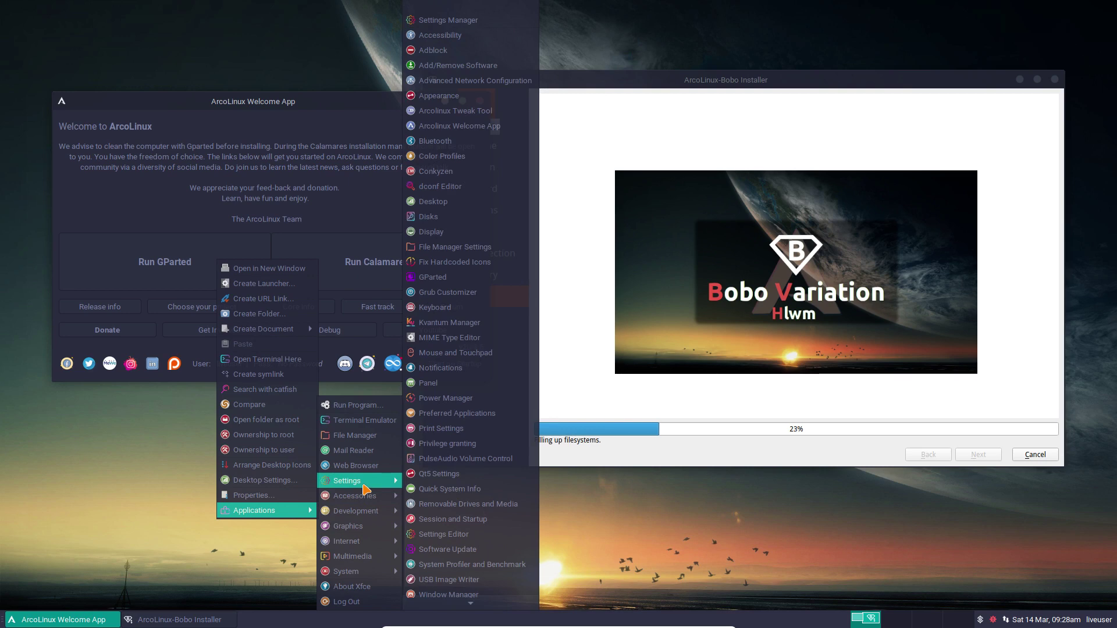
{"action": "left_click", "coordinate": [468, 21]}
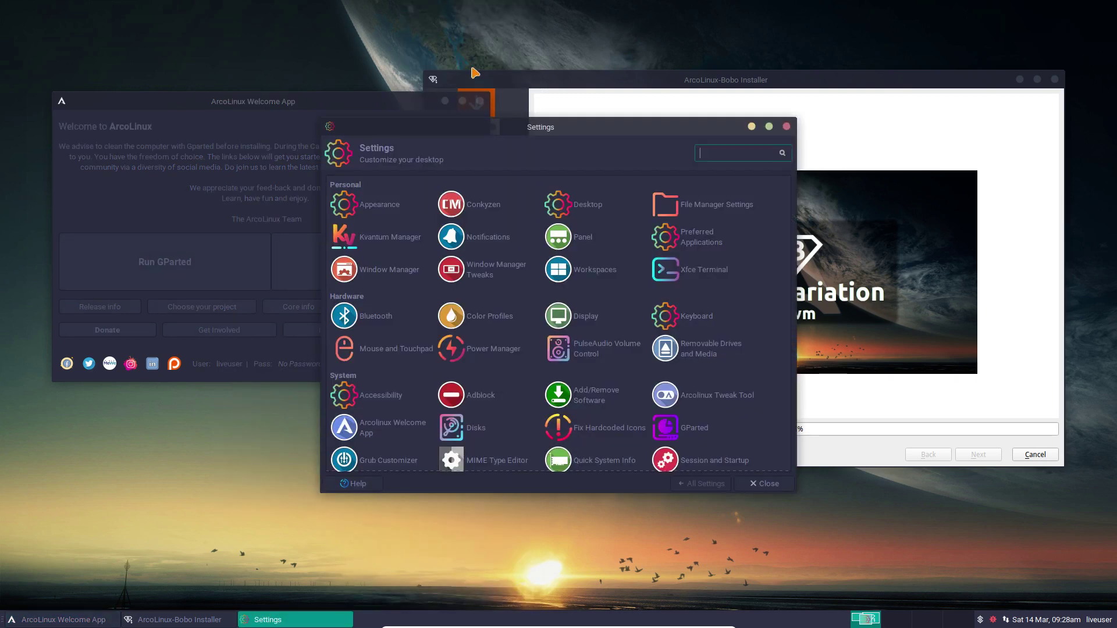
Open the Appearance settings and browse the available icon and style themes
{"action": "left_click", "coordinate": [593, 208]}
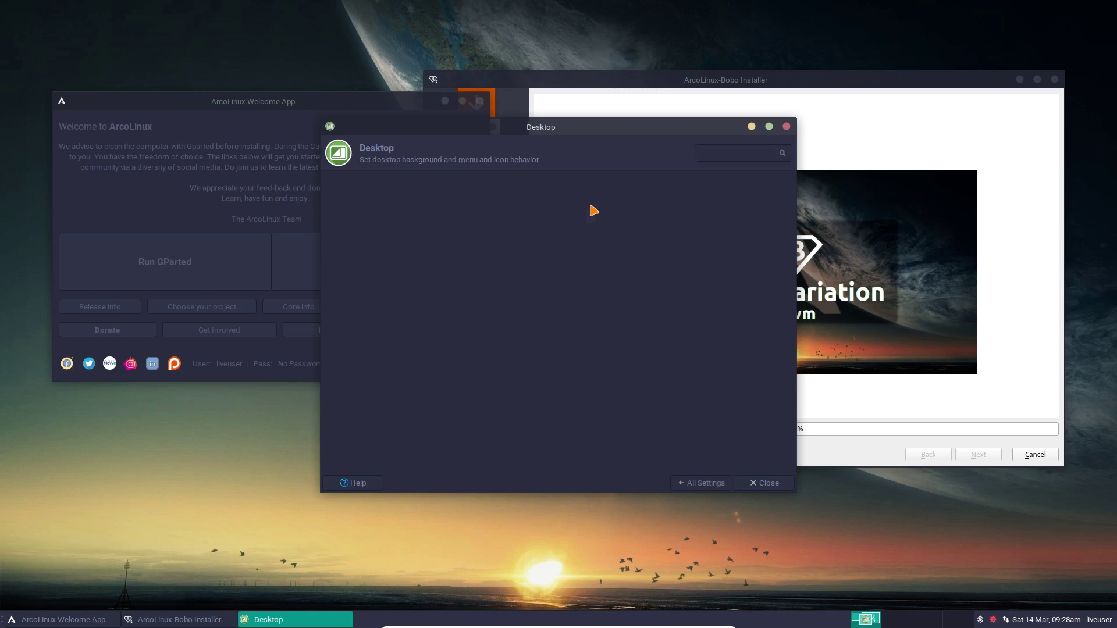
{"action": "left_click", "coordinate": [701, 483]}
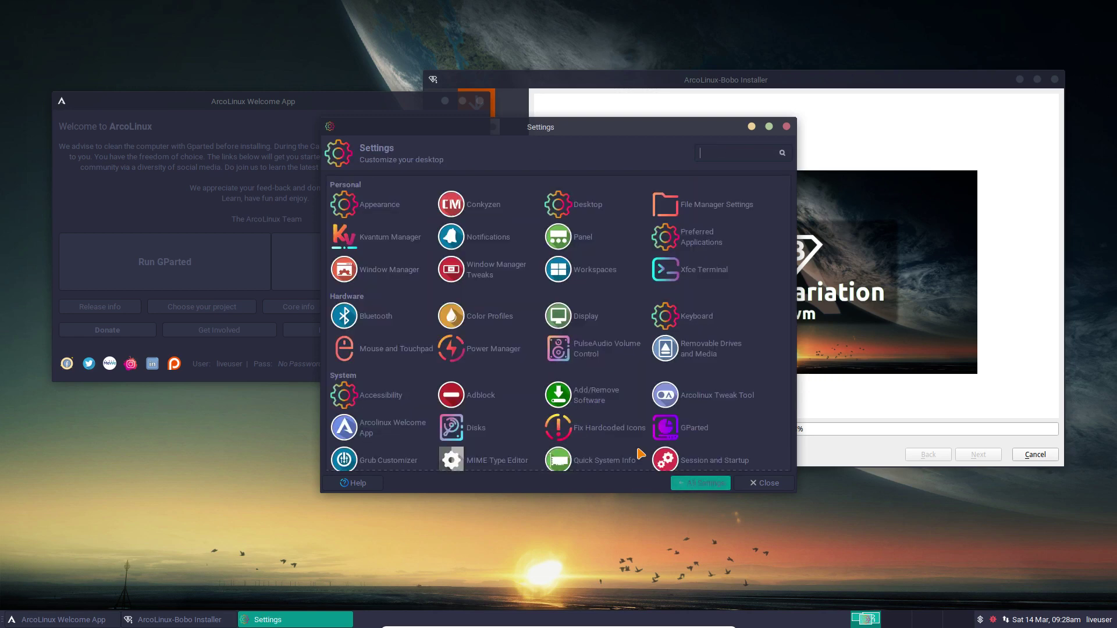
{"action": "left_click", "coordinate": [400, 206]}
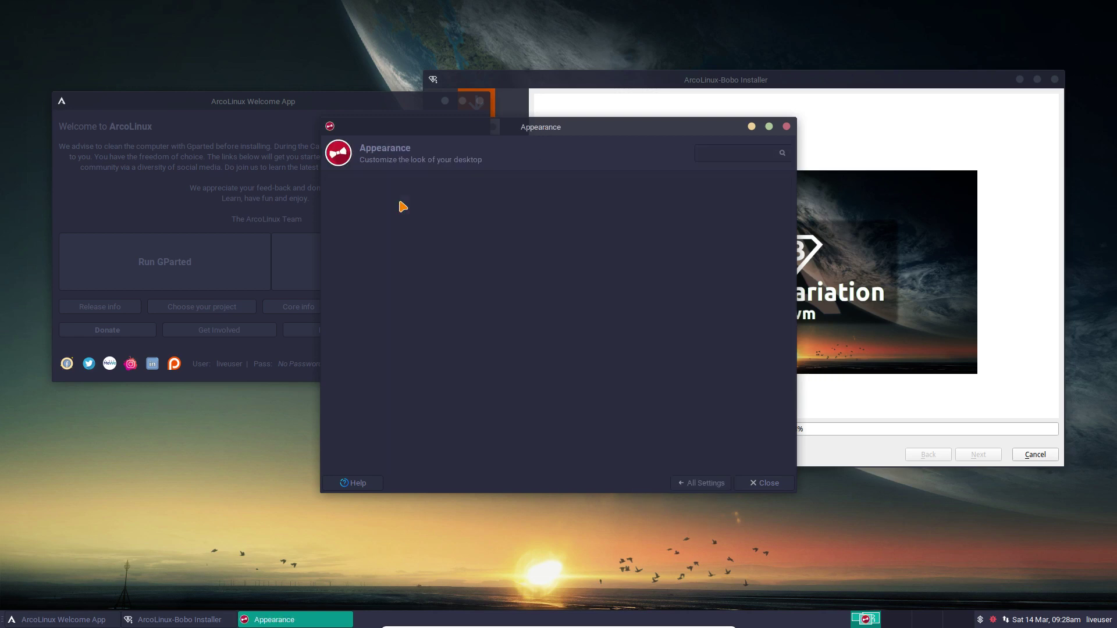
{"action": "left_click", "coordinate": [375, 185]}
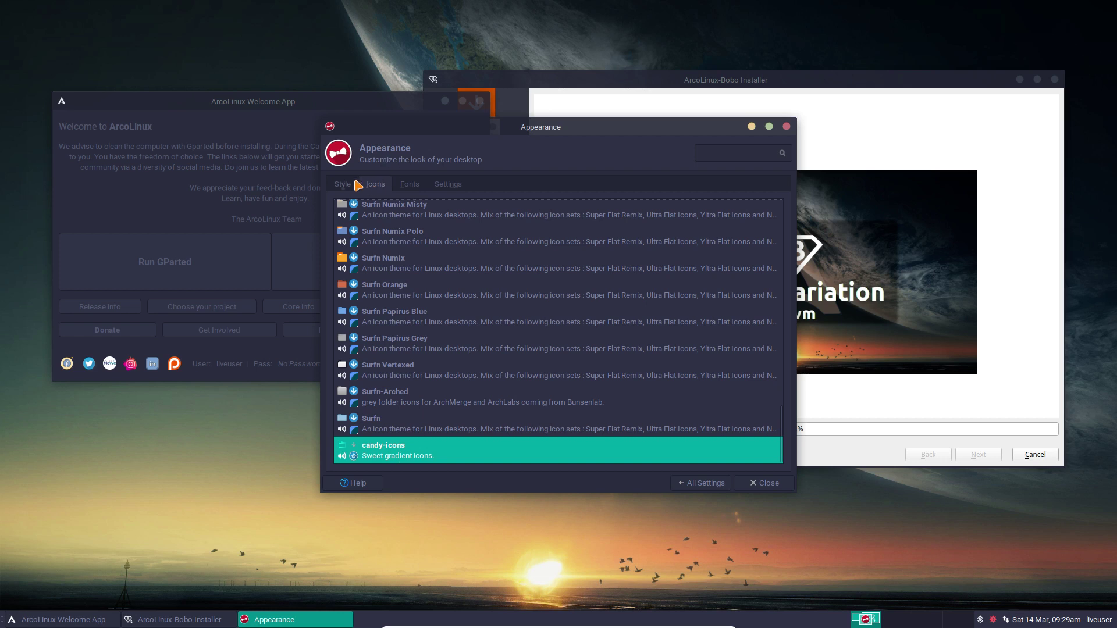
{"action": "left_click", "coordinate": [339, 186]}
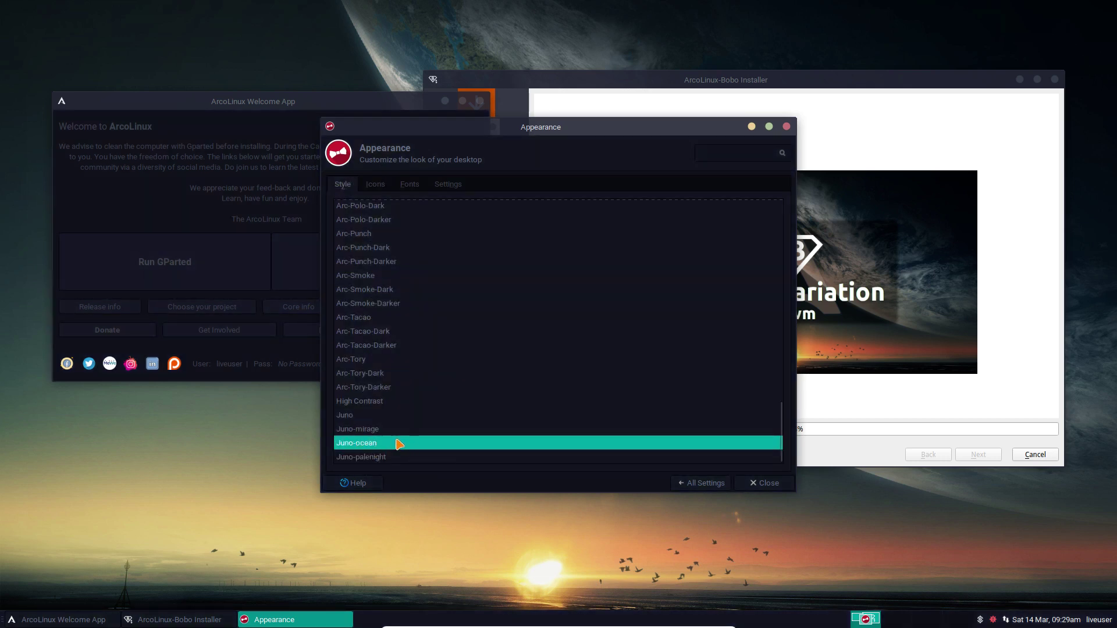
Try the Juno-mirage, Juno-palenight, darker Juno and High Contrast styles
{"action": "left_click", "coordinate": [376, 433]}
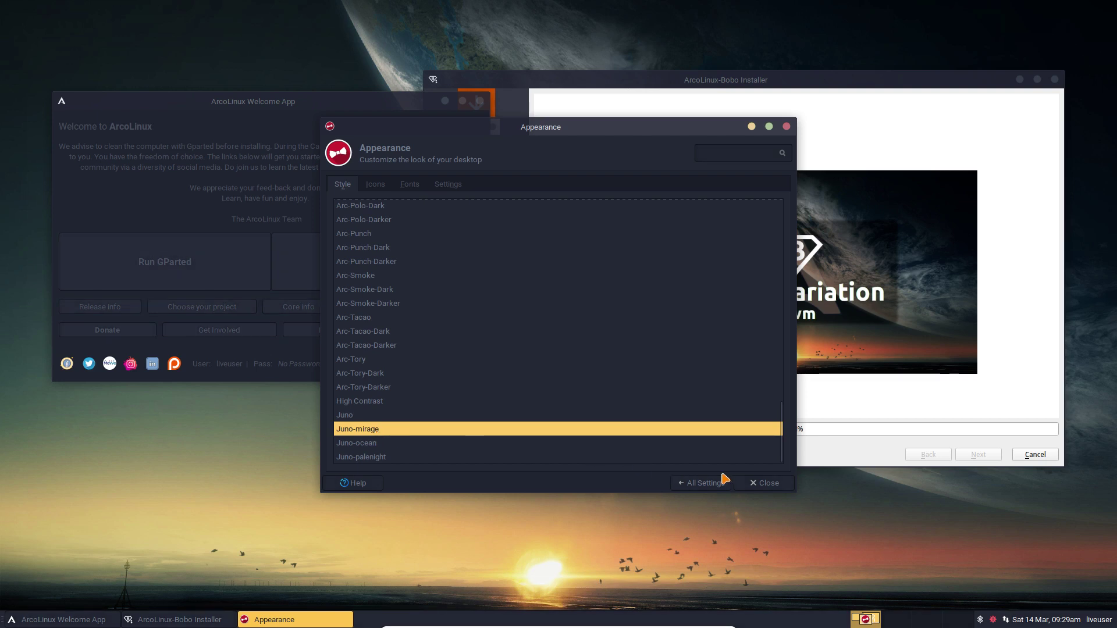
{"action": "left_click", "coordinate": [387, 457]}
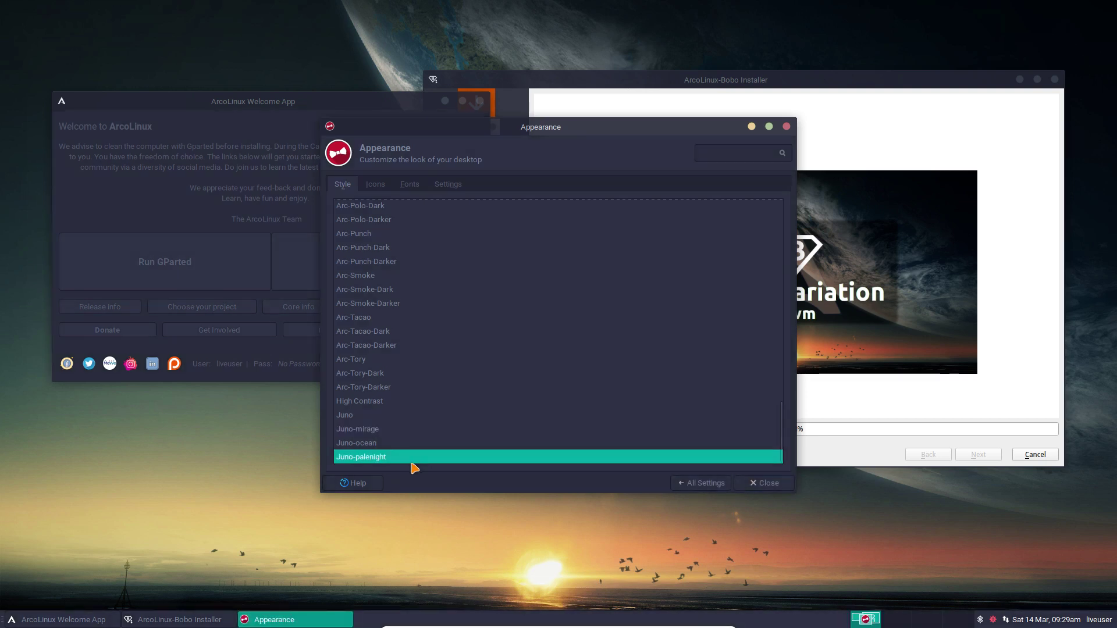
{"action": "left_click", "coordinate": [370, 431]}
{"action": "left_click", "coordinate": [365, 415]}
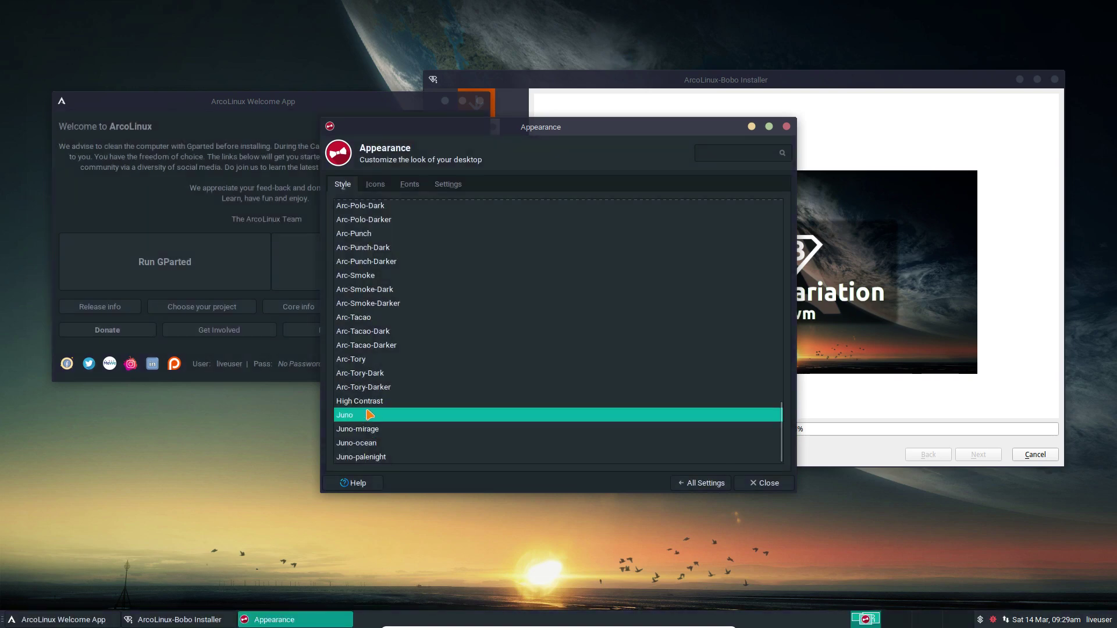
{"action": "left_click", "coordinate": [371, 401]}
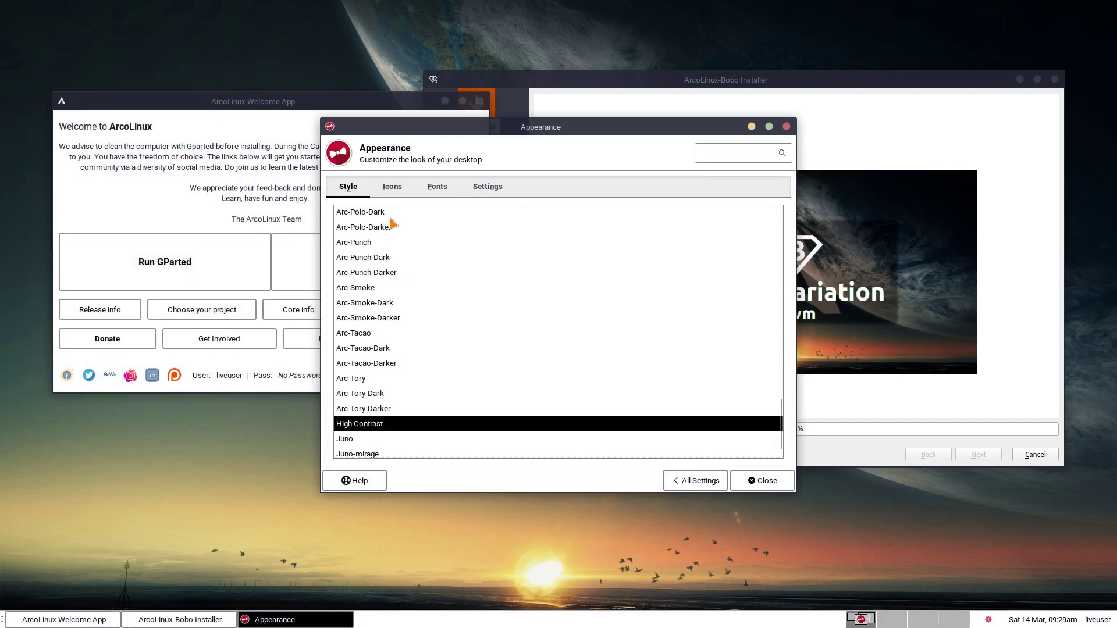
Apply the Arc-Fire-Darker style and go back to All Settings
{"action": "scroll", "coordinate": [390, 281], "scroll_direction": "up", "scroll_amount": 5}
{"action": "scroll", "coordinate": [389, 280], "scroll_direction": "up", "scroll_amount": 8}
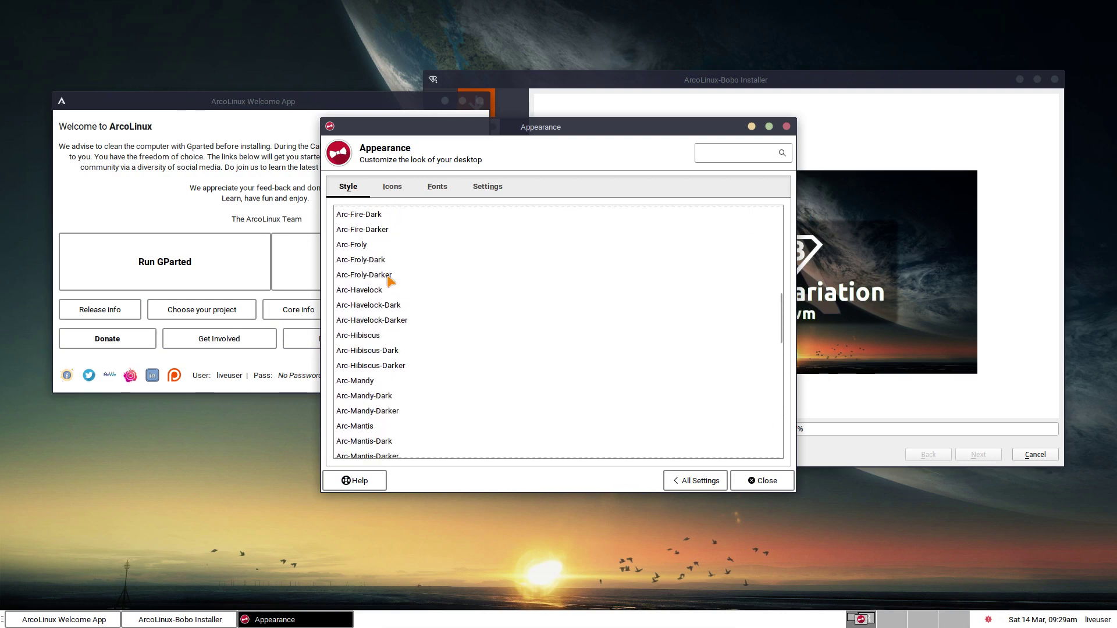
{"action": "left_click", "coordinate": [373, 257]}
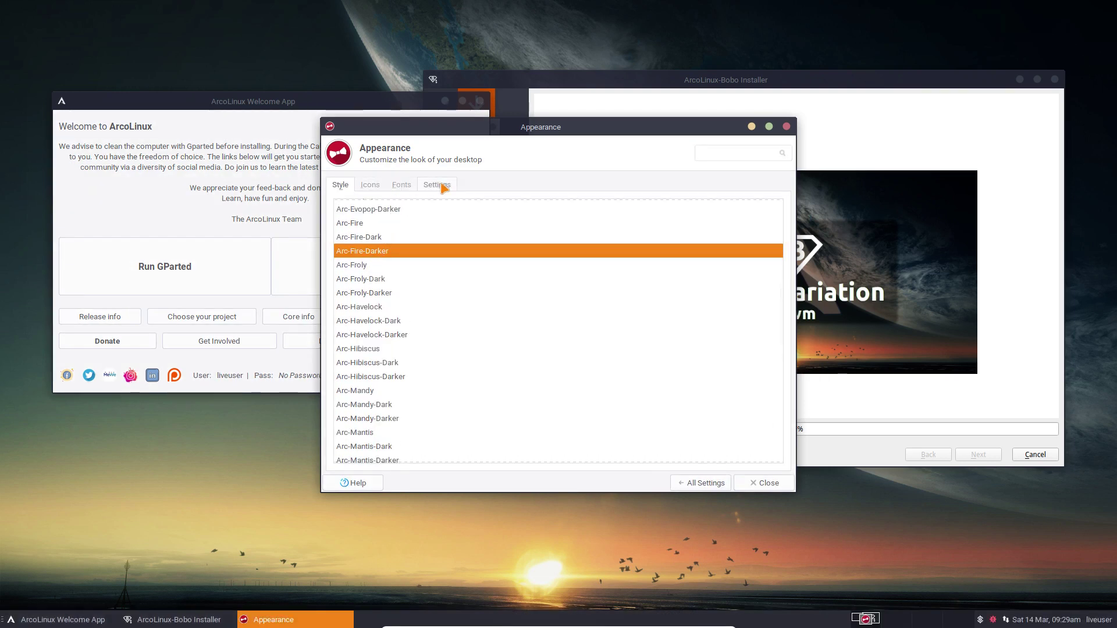
{"action": "left_click", "coordinate": [690, 484]}
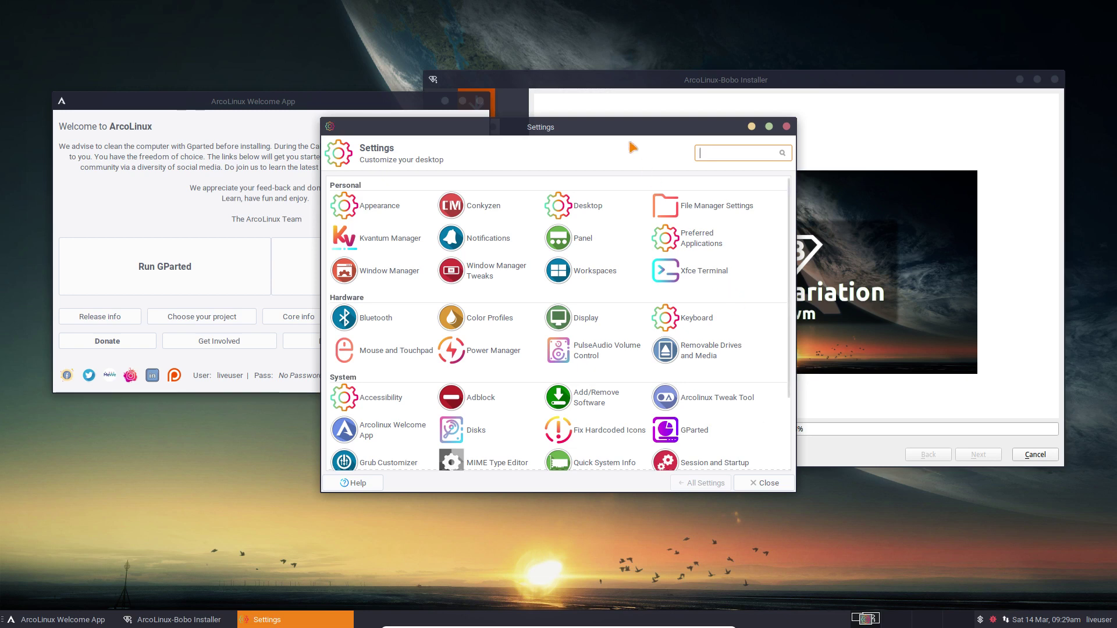
Shift the settings window left and browse cursor themes in Mouse and Touchpad's Theme tab
{"action": "left_click_drag", "start_coordinate": [571, 126], "coordinate": [395, 108]}
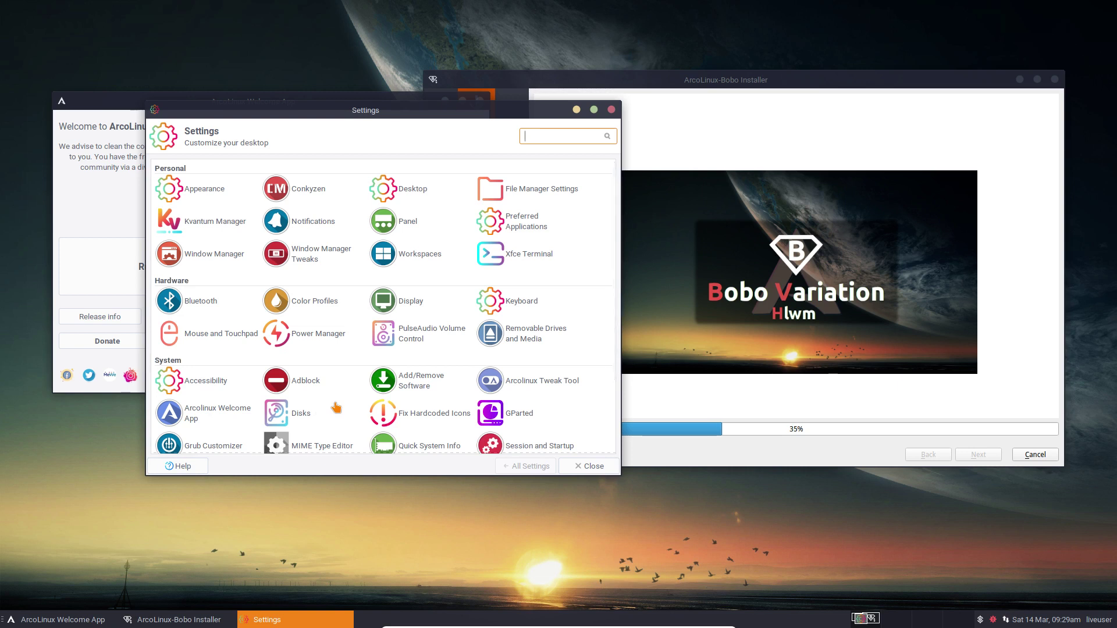
{"action": "scroll", "coordinate": [337, 408], "scroll_direction": "down", "scroll_amount": 1}
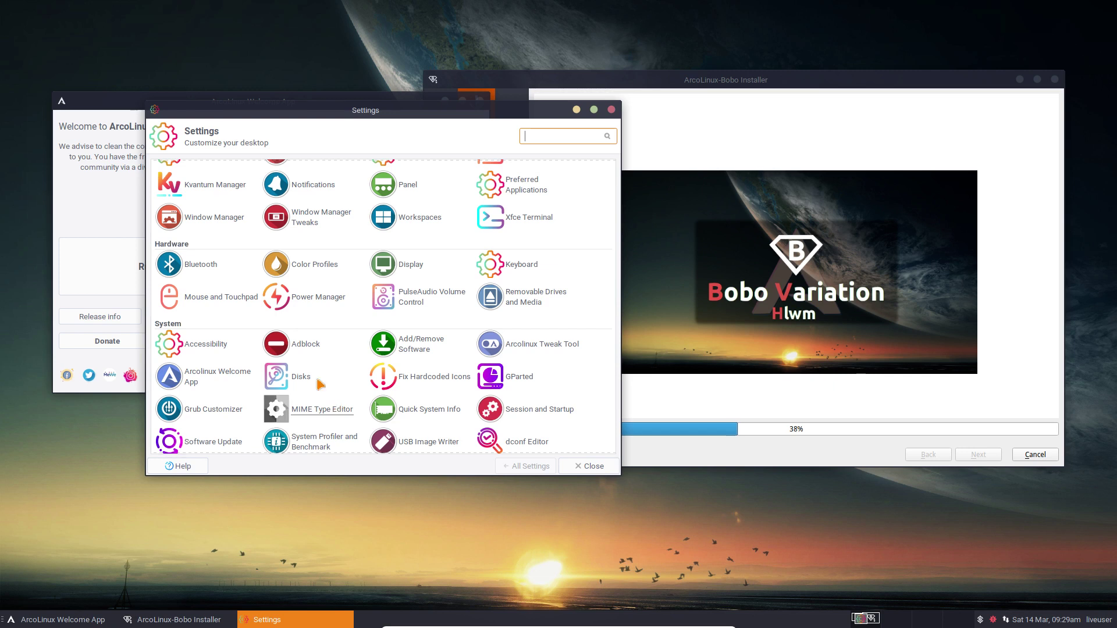
{"action": "left_click", "coordinate": [208, 298]}
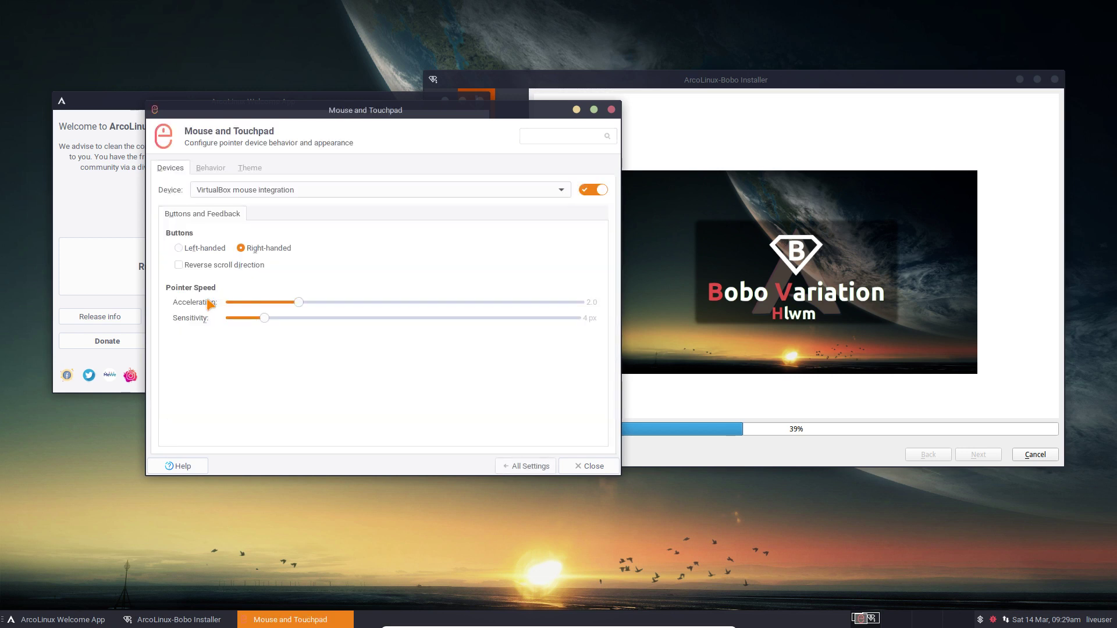
{"action": "left_click", "coordinate": [216, 169]}
{"action": "left_click", "coordinate": [250, 170]}
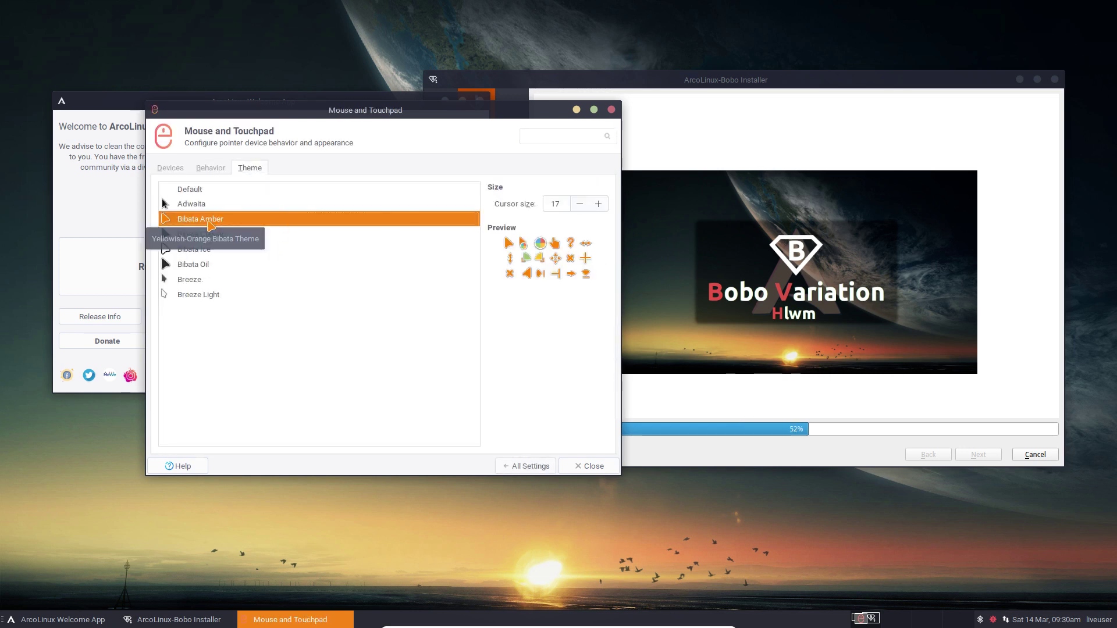
Close Mouse and Touchpad settings and the Welcome App, and shift the installer window left
{"action": "left_click", "coordinate": [588, 467]}
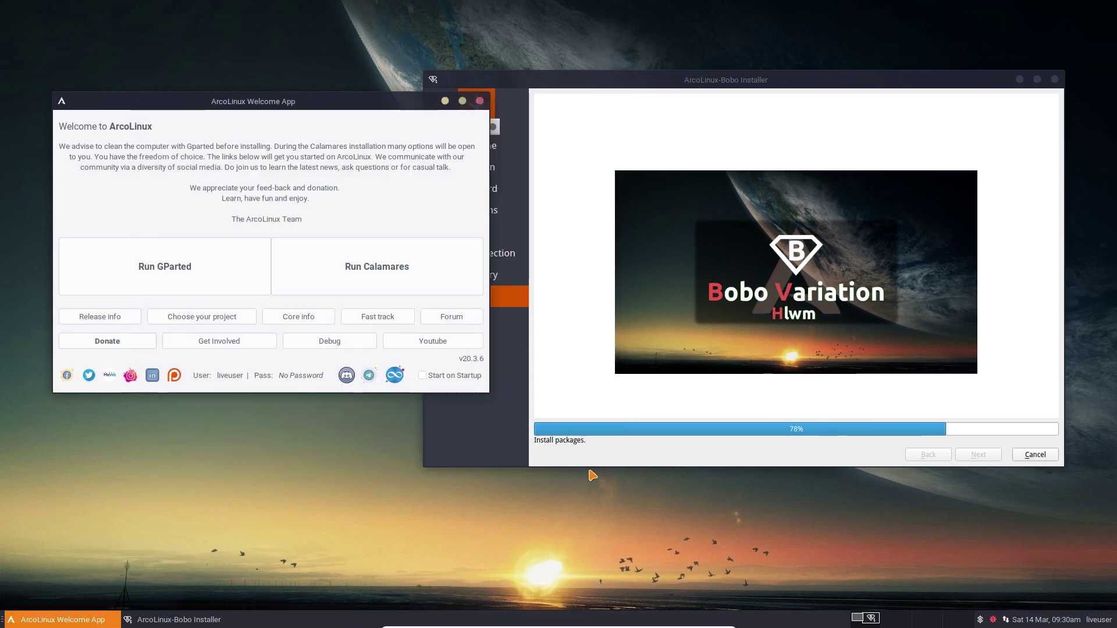
{"action": "left_click", "coordinate": [480, 101]}
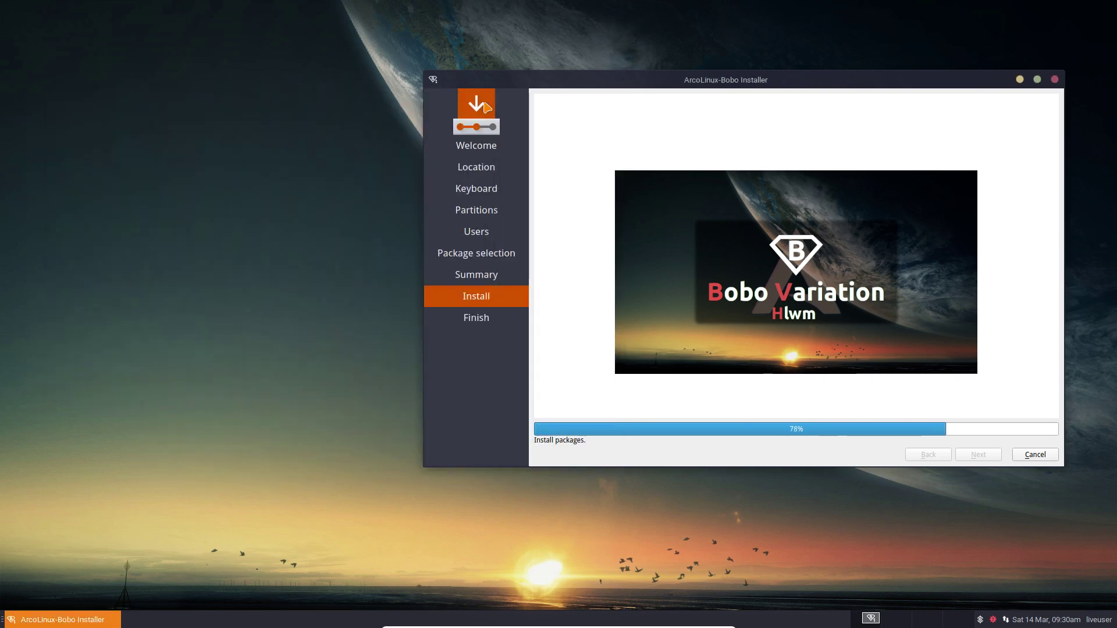
{"action": "left_click_drag", "start_coordinate": [727, 78], "coordinate": [439, 74]}
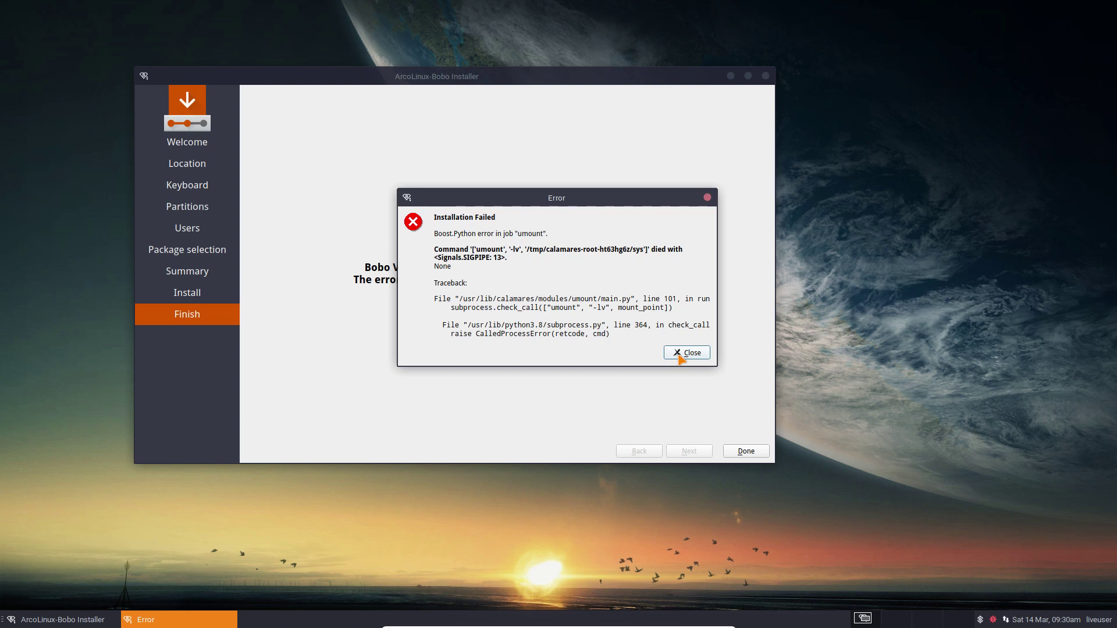
Dismiss the Installation Failed error and restart the VM from the liveuser menu
{"action": "left_click", "coordinate": [679, 356]}
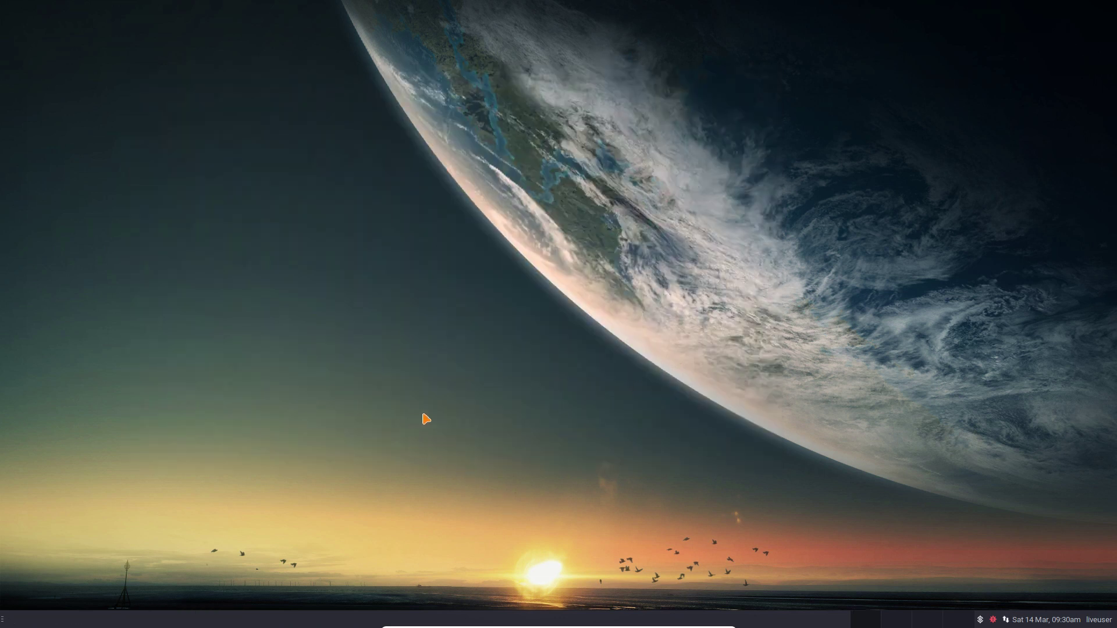
{"action": "left_click", "coordinate": [1099, 620]}
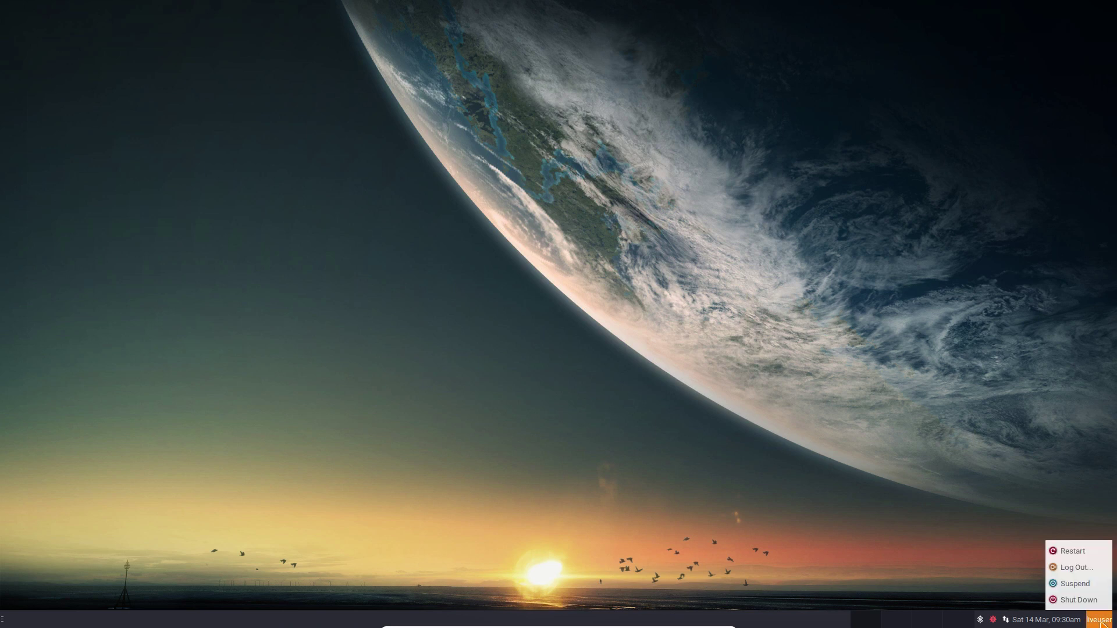
{"action": "left_click", "coordinate": [1072, 551]}
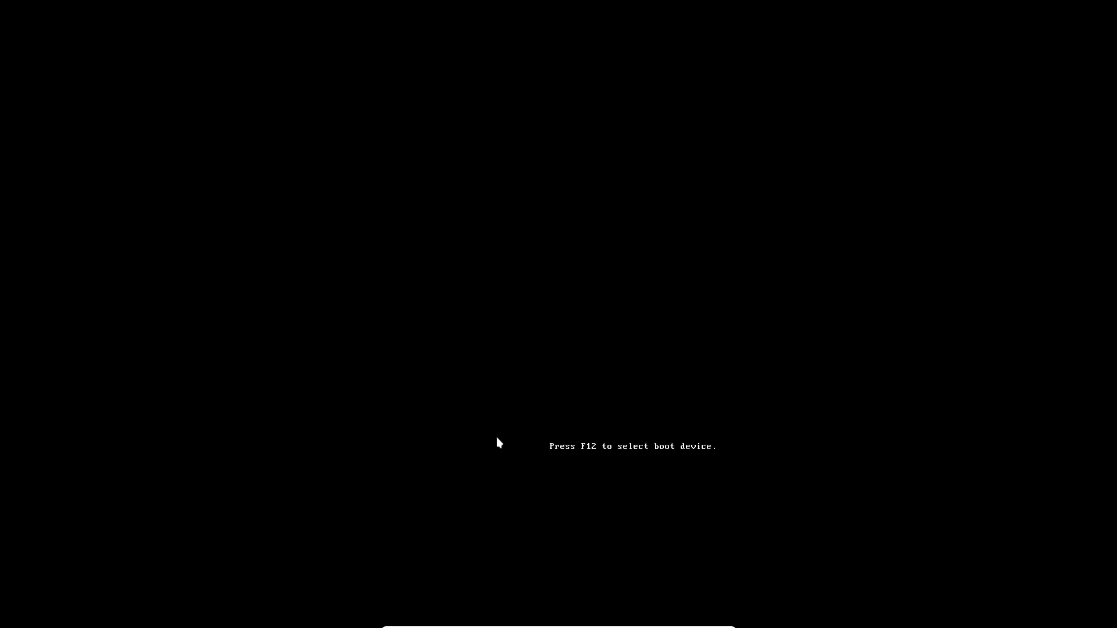
Choose Boot existing OS in the boot menu to start the installed system
{"action": "key", "text": "Down"}
{"action": "key", "text": "Down"}
{"action": "key", "text": "Down"}
{"action": "key", "text": "Down"}
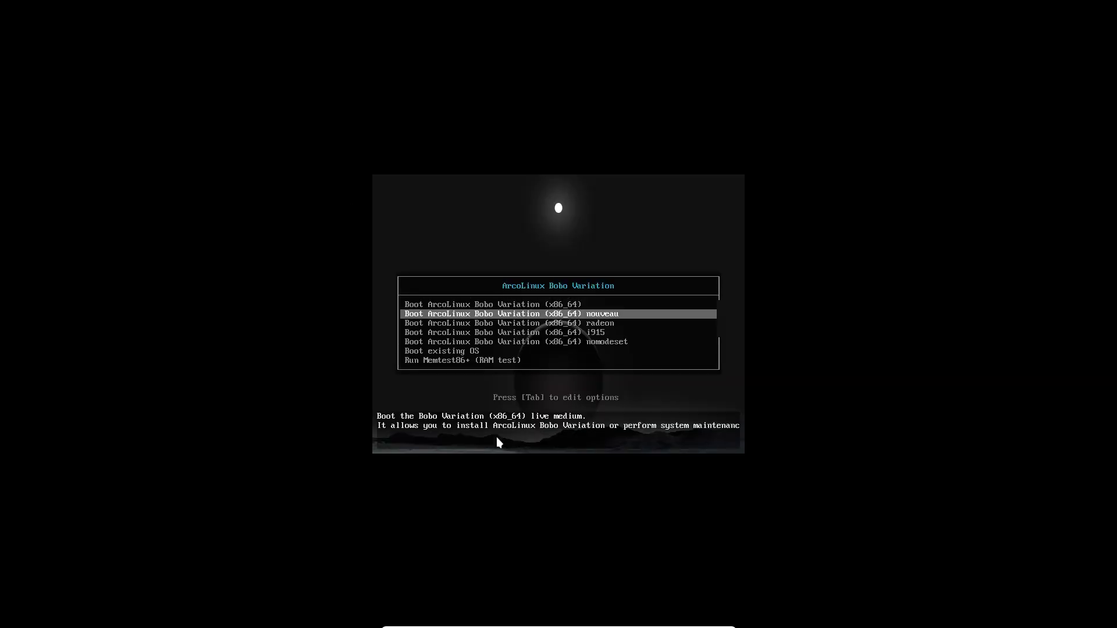
{"action": "key", "text": "Down"}
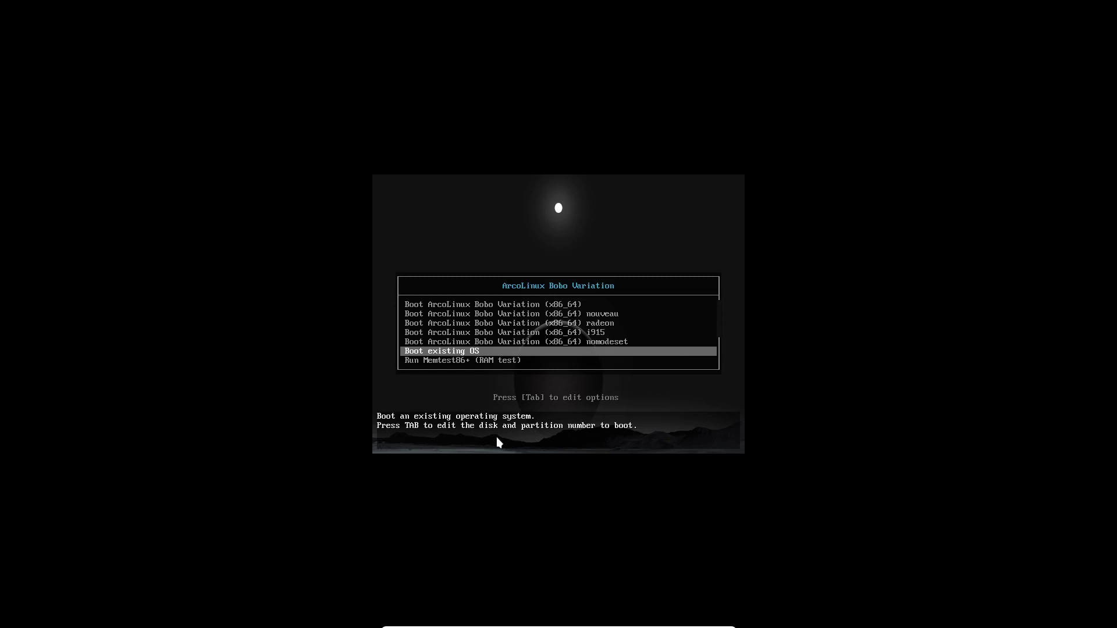
{"action": "key", "text": "Return"}
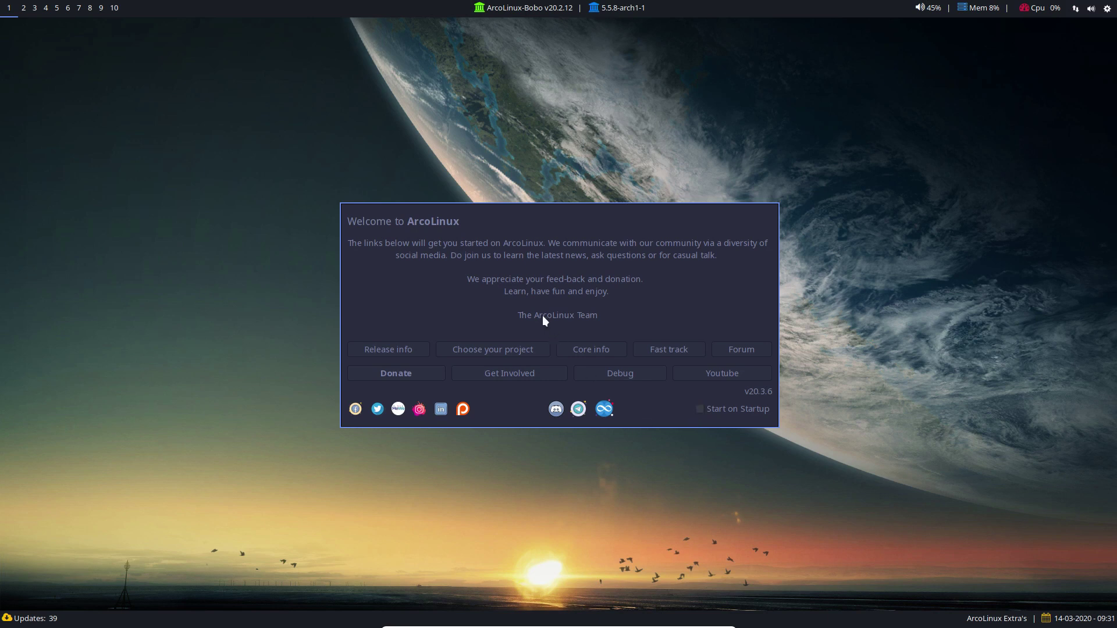
Close the Welcome window and open a termite terminal
{"action": "key", "text": "super+q"}
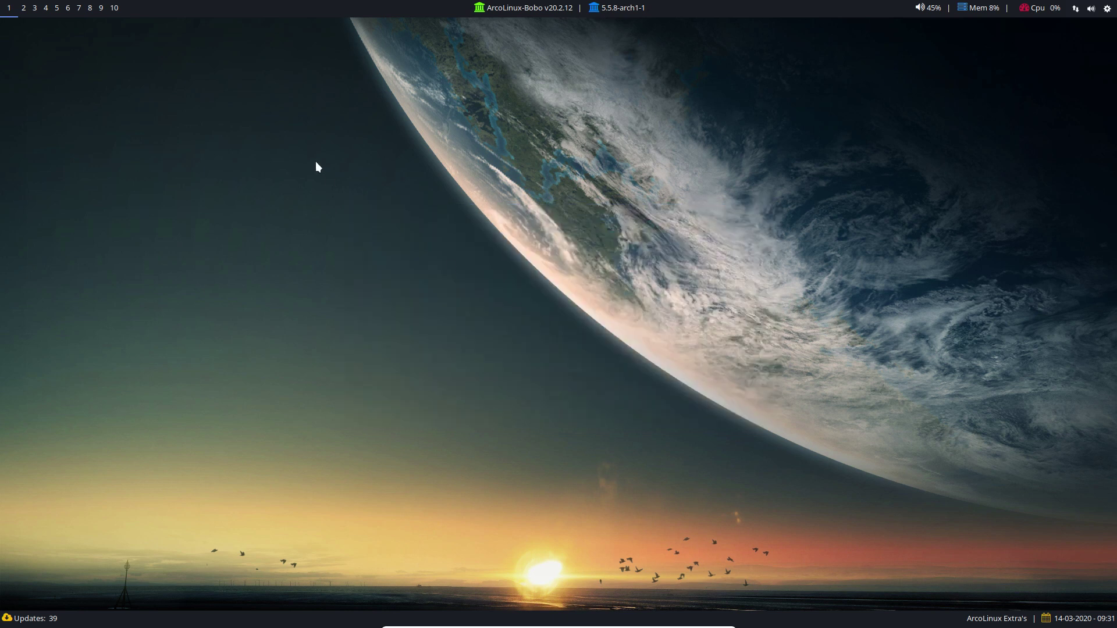
{"action": "key", "text": "super+Return"}
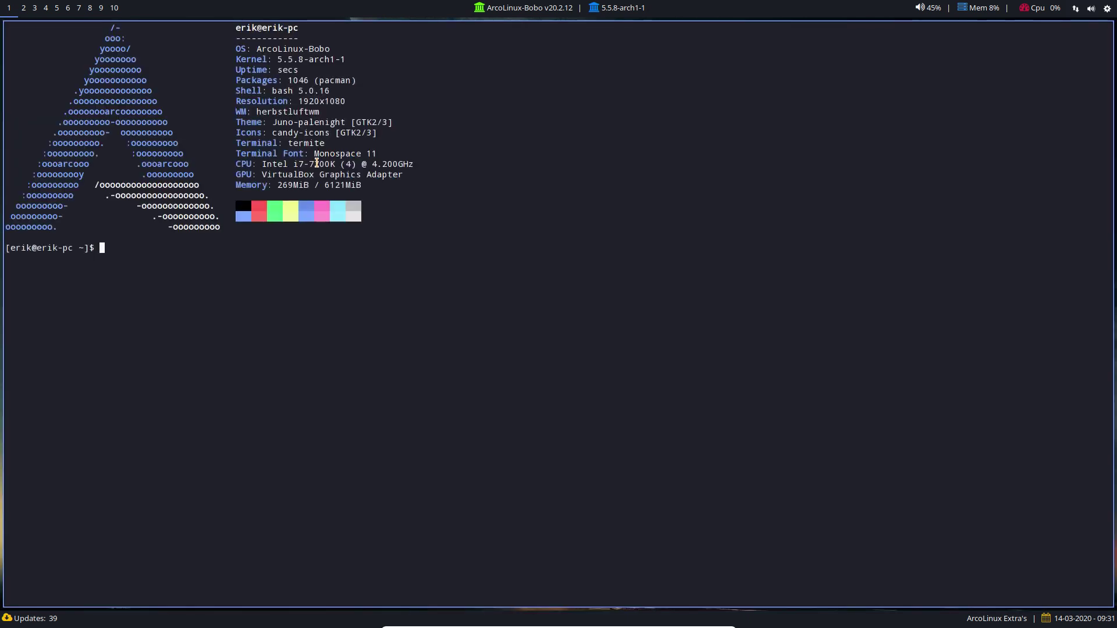
{"action": "double_click", "coordinate": [318, 49]}
{"action": "left_click", "coordinate": [296, 102]}
{"action": "left_click", "coordinate": [318, 265]}
Run 'update', enter the sudo password and approve the 41-package upgrade
{"action": "type", "text": "update"}
{"action": "key", "text": "Return"}
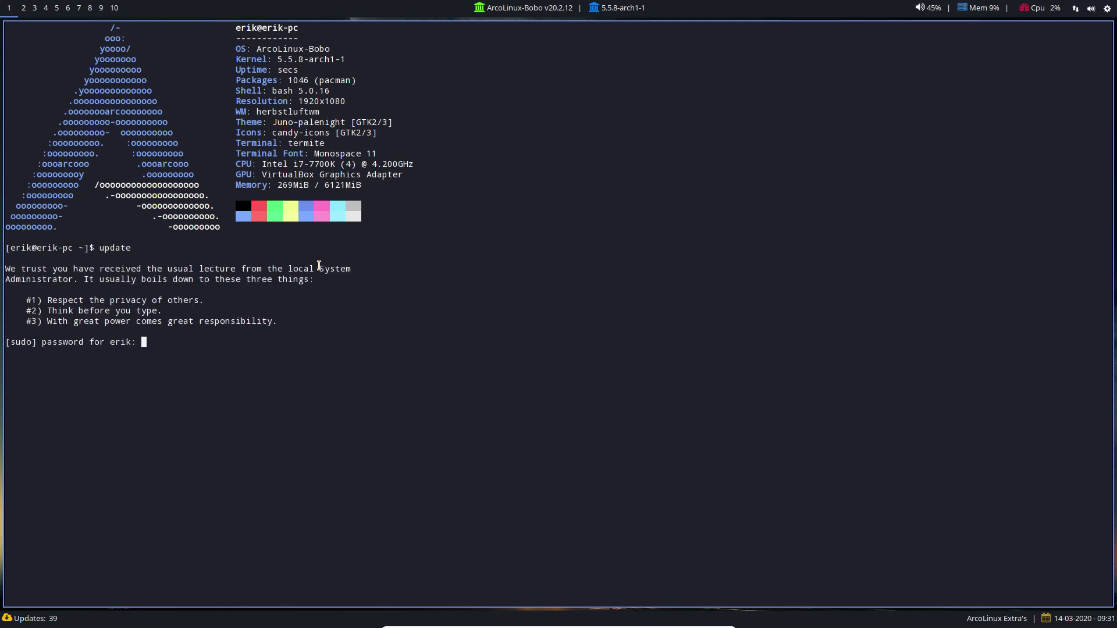
{"action": "key", "text": "Return"}
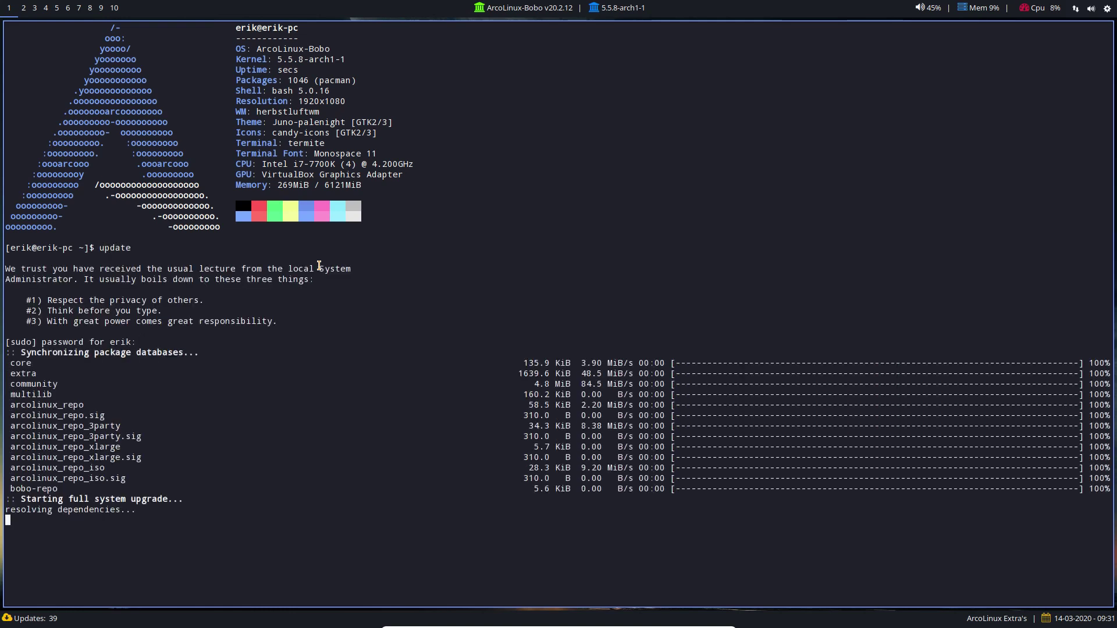
{"action": "key", "text": "Return"}
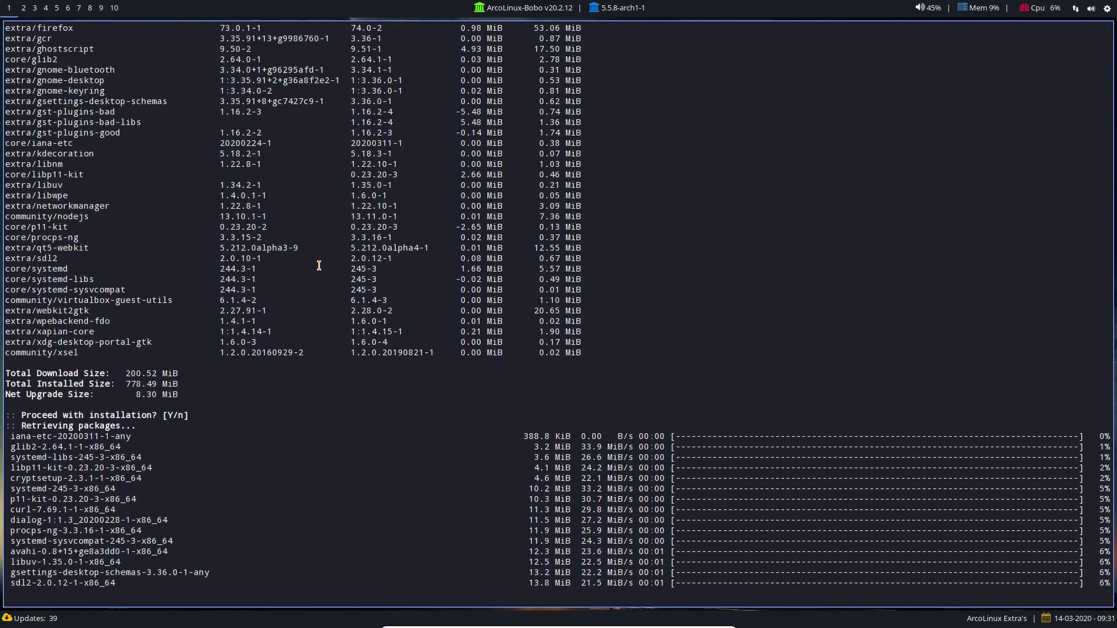
{"action": "scroll", "coordinate": [318, 265], "scroll_direction": "up", "scroll_amount": 20}
{"action": "scroll", "coordinate": [136, 293], "scroll_direction": "down", "scroll_amount": 8}
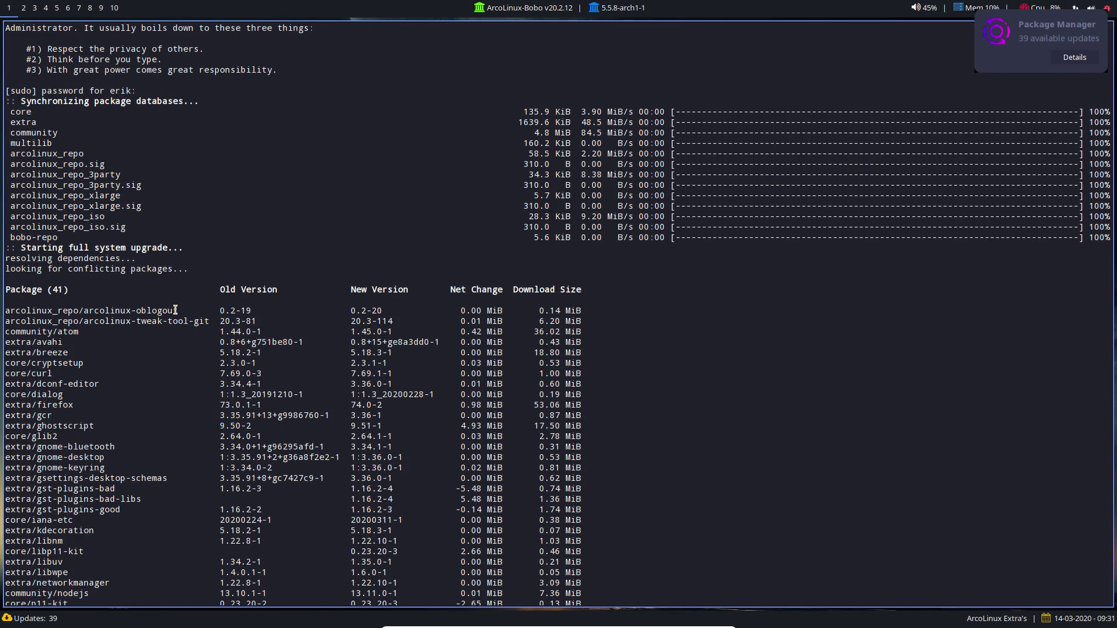
{"action": "left_click_drag", "start_coordinate": [126, 321], "coordinate": [168, 312]}
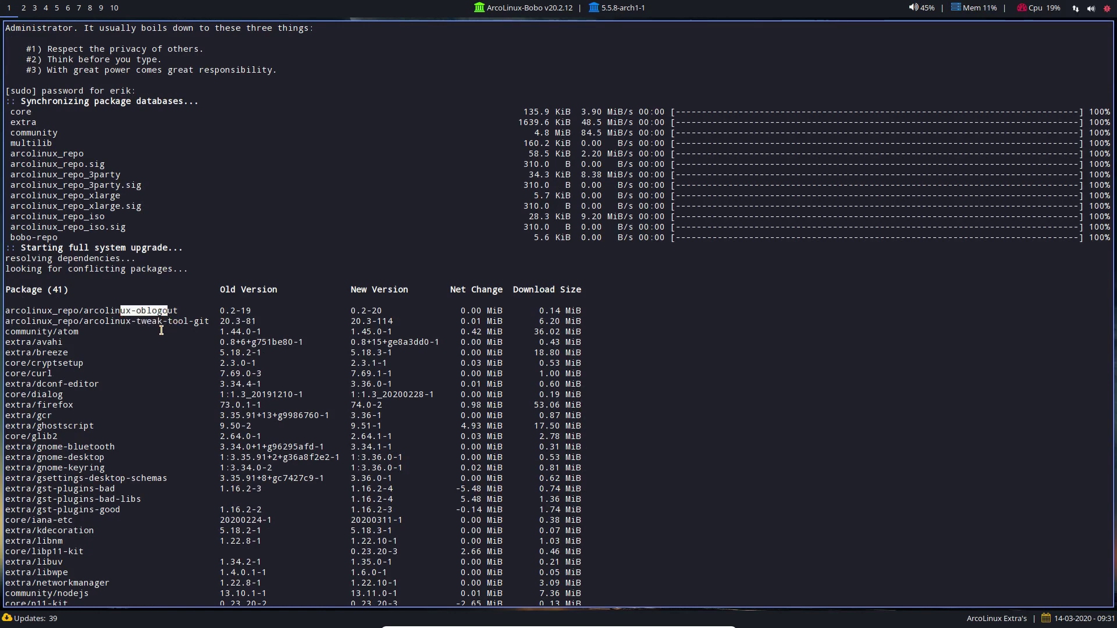
{"action": "key", "text": "Return"}
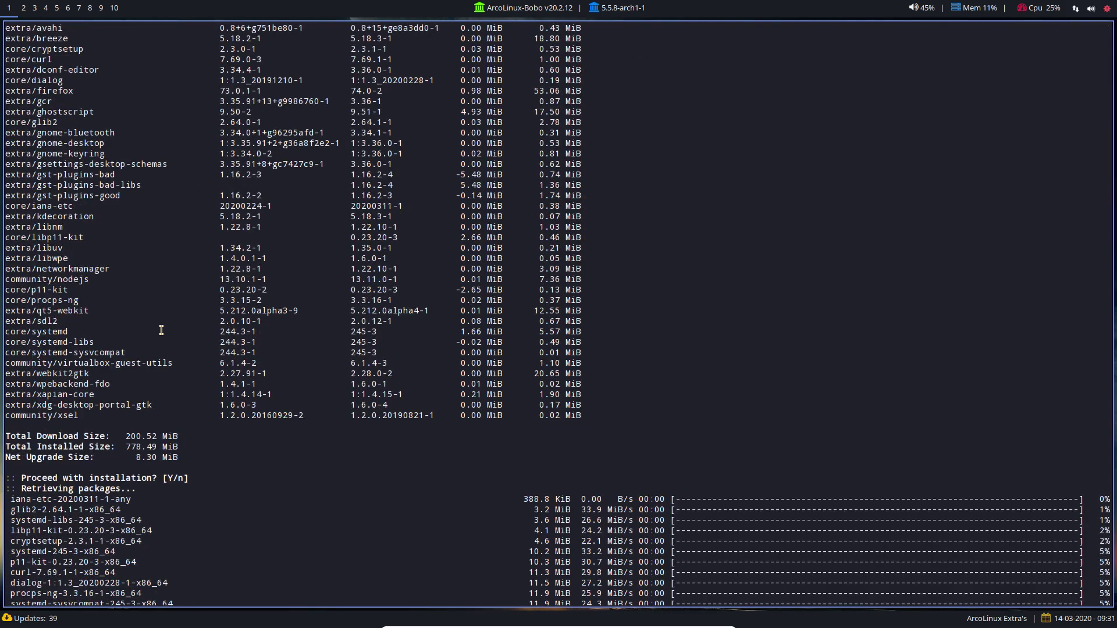
{"action": "scroll", "coordinate": [161, 330], "scroll_direction": "up", "scroll_amount": 6}
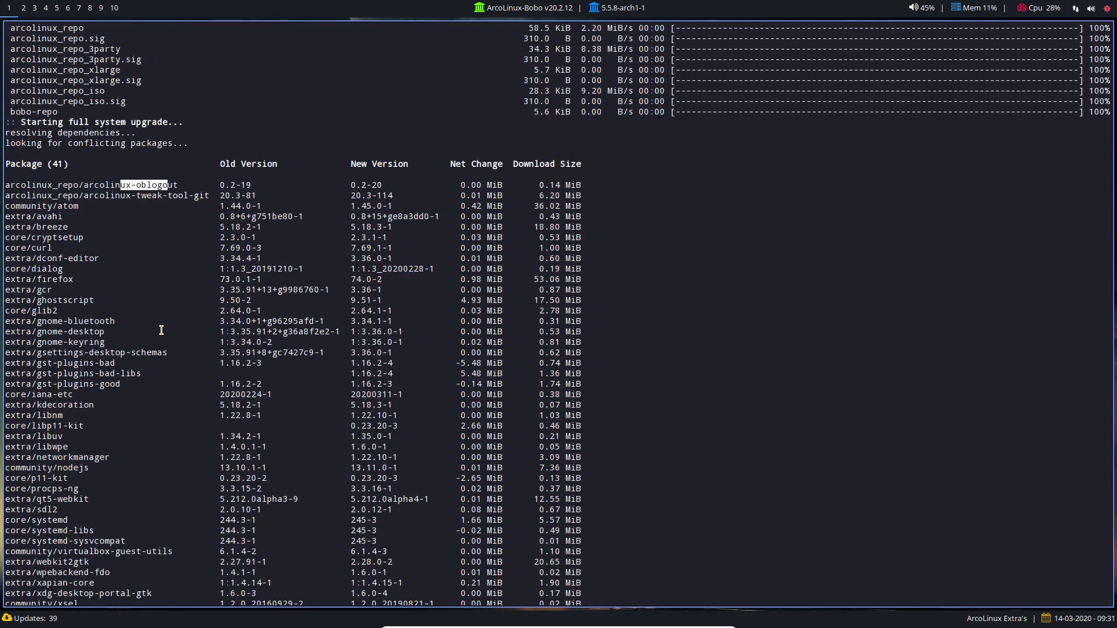
{"action": "scroll", "coordinate": [159, 292], "scroll_direction": "up", "scroll_amount": 3}
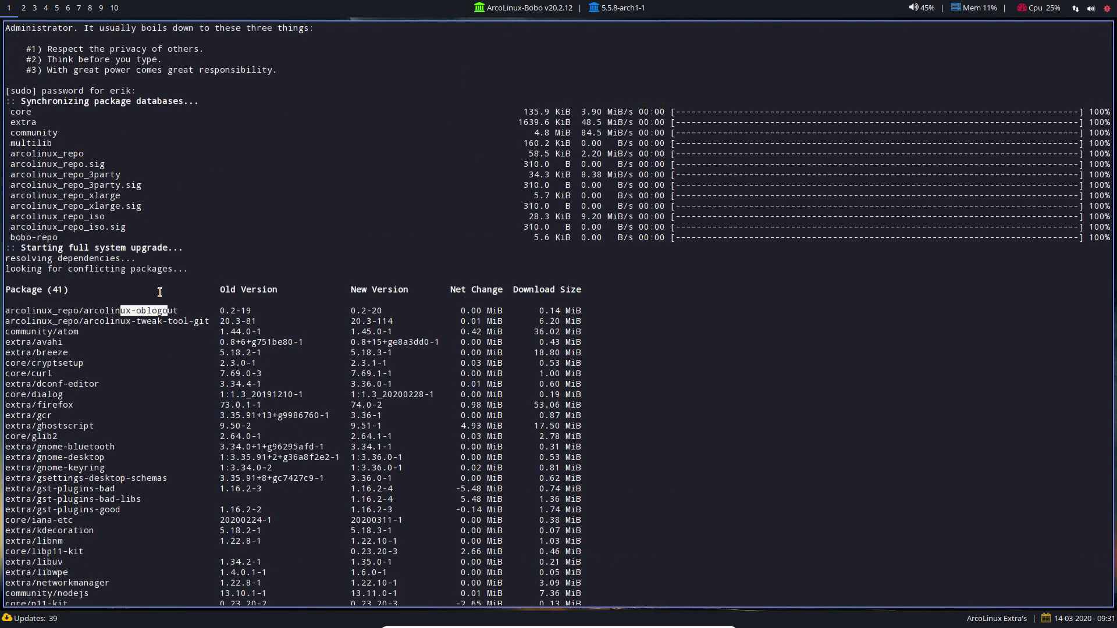
{"action": "scroll", "coordinate": [159, 292], "scroll_direction": "down", "scroll_amount": 9}
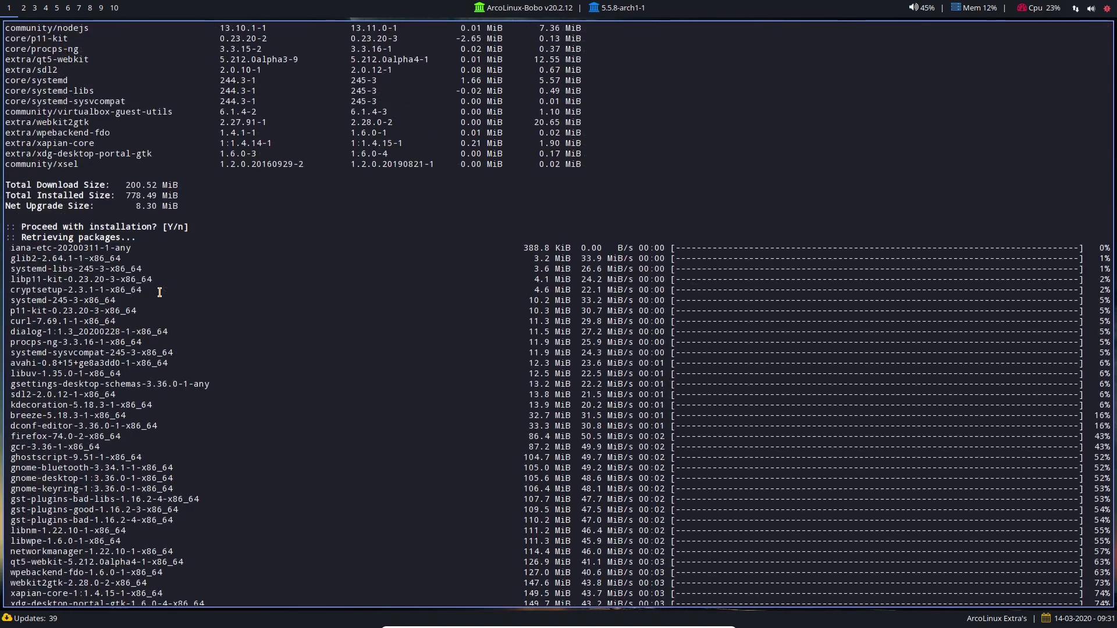